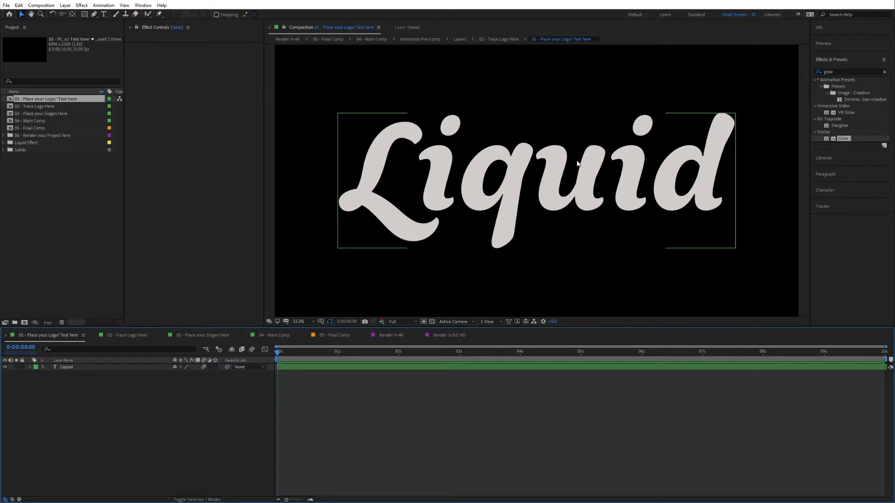
Step: Hide the Liquid text layer, import Neuronfx Logo - Icon.ai as merged-layer footage, and place it beneath the text layer
{"action": "left_click", "coordinate": [5, 368]}
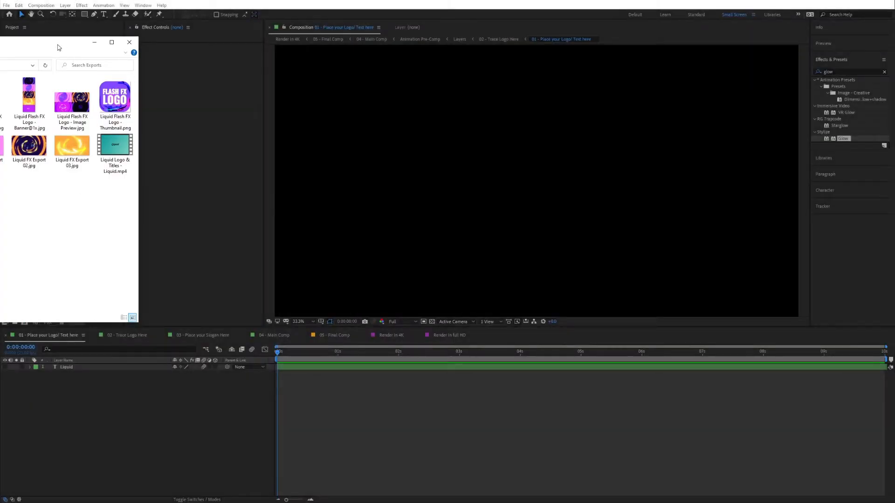
{"action": "left_click_drag", "start_coordinate": [58, 47], "coordinate": [457, 61]}
{"action": "left_click_drag", "start_coordinate": [345, 209], "coordinate": [67, 209]}
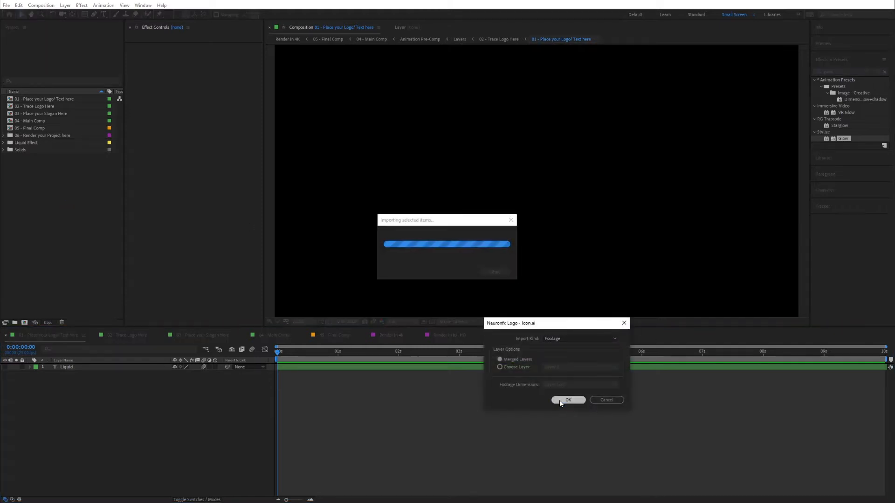
{"action": "left_click", "coordinate": [577, 399]}
{"action": "left_click_drag", "start_coordinate": [27, 152], "coordinate": [96, 376]}
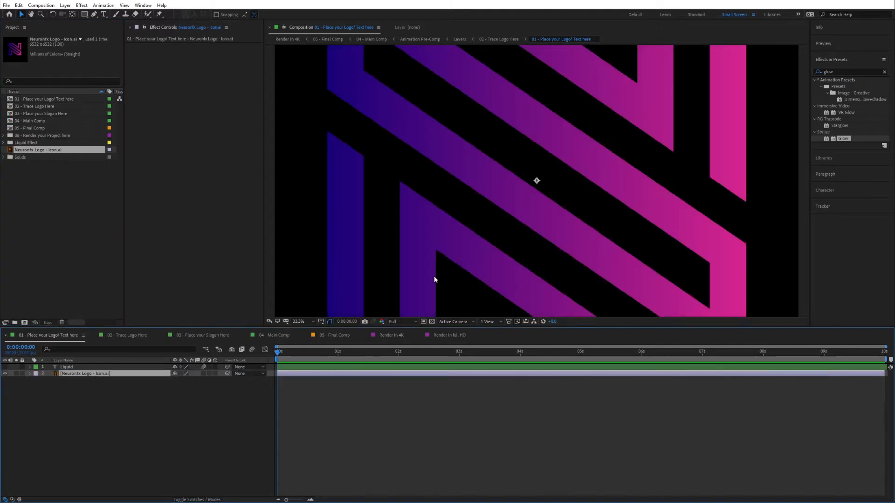
Step: Scale the Neuronfx Logo - Icon.ai layer to 40% so the whole logo fits within the frame
{"action": "left_click", "coordinate": [300, 322]}
{"action": "left_click", "coordinate": [310, 339]}
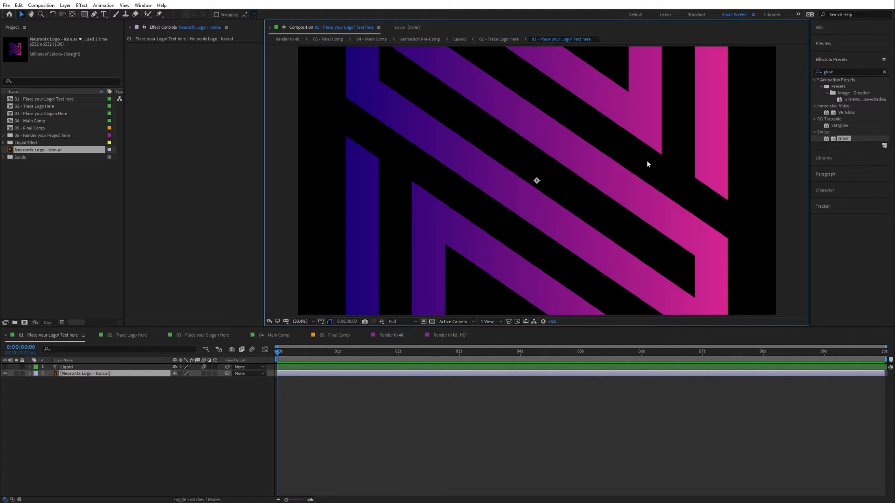
{"action": "key", "text": "s"}
{"action": "left_click_drag", "start_coordinate": [196, 380], "coordinate": [175, 384]}
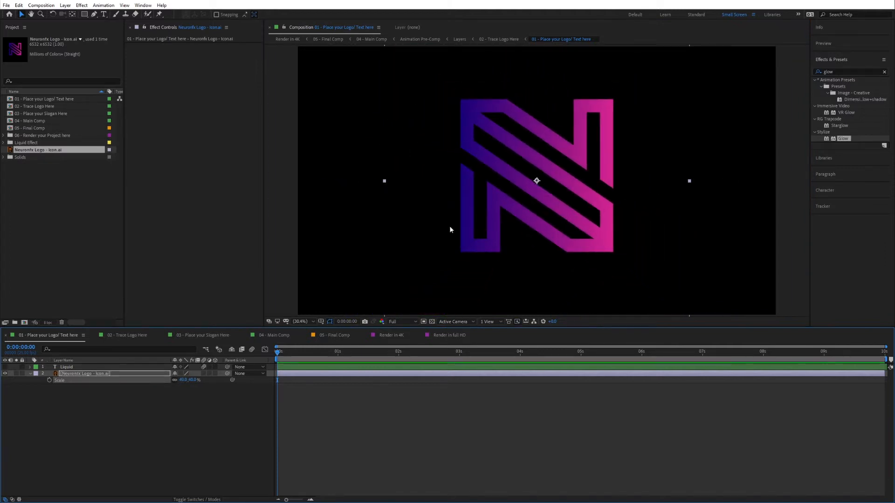
{"action": "left_click", "coordinate": [113, 459]}
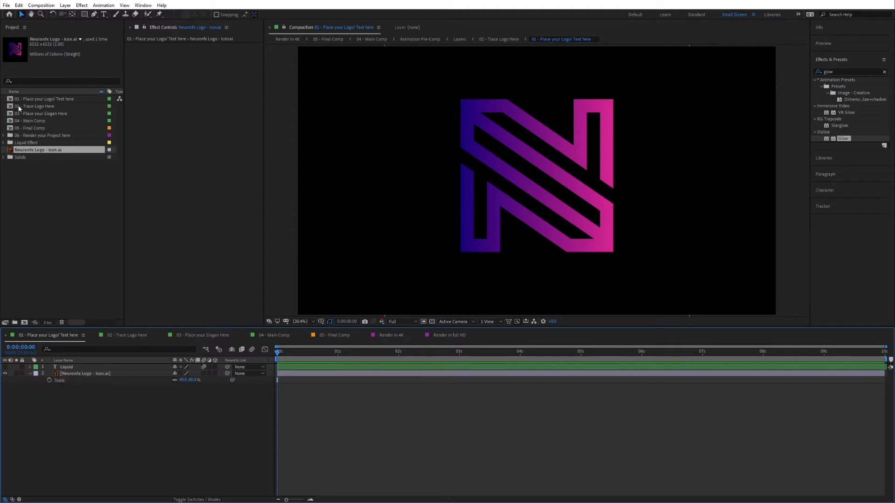
Step: Open the 02 - Trace Logo Here composition, go to frame 17, and make the 01 - Place your Logo/ Text here layer visible
{"action": "double_click", "coordinate": [32, 106]}
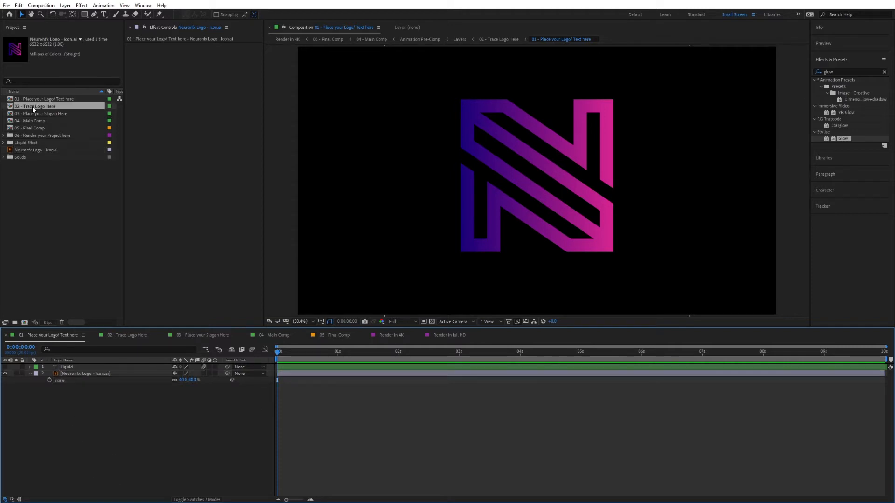
{"action": "left_click_drag", "start_coordinate": [289, 350], "coordinate": [348, 348]}
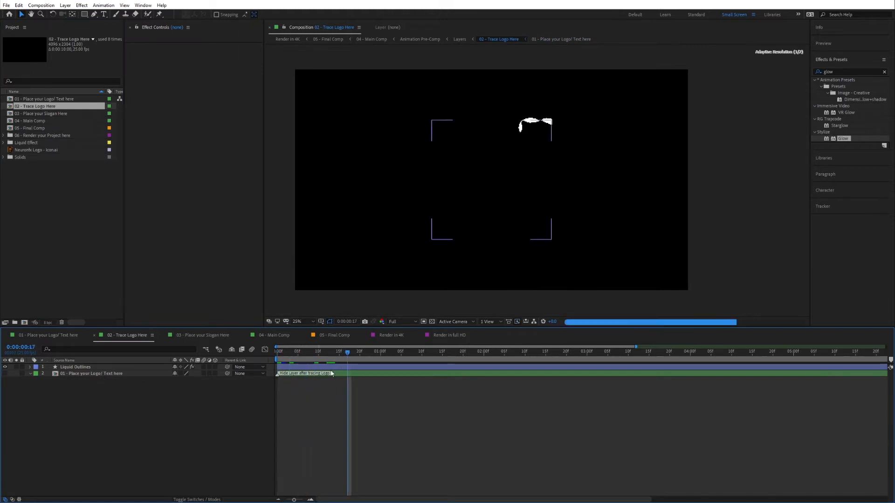
{"action": "left_click", "coordinate": [305, 372]}
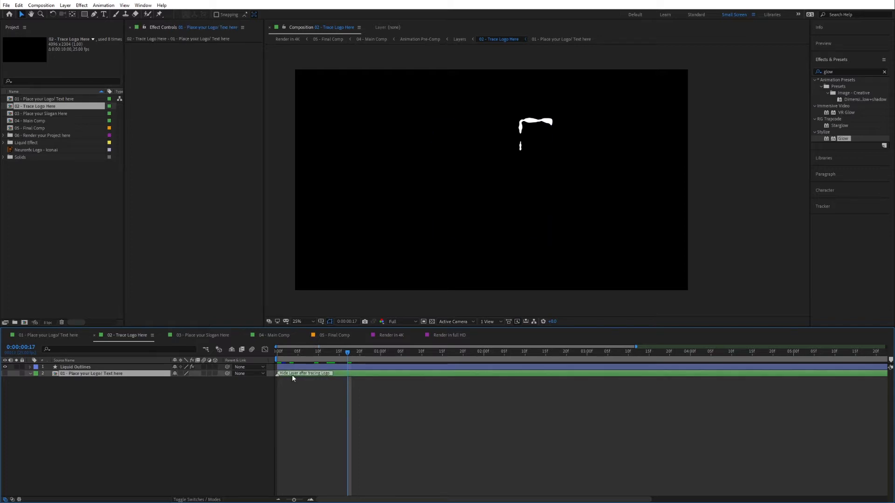
{"action": "left_click", "coordinate": [5, 374]}
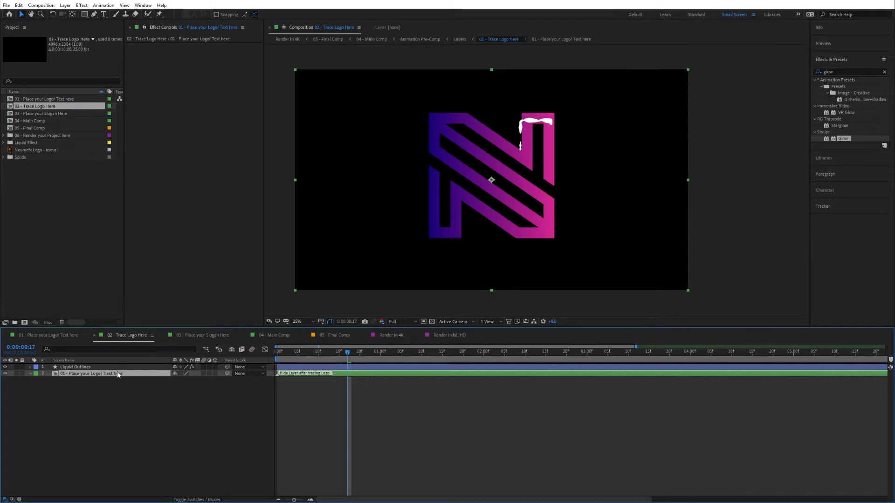
Step: Auto-trace the logo layer on the current frame using its Alpha channel, and check the mask outlines over the logo
{"action": "left_click", "coordinate": [65, 6]}
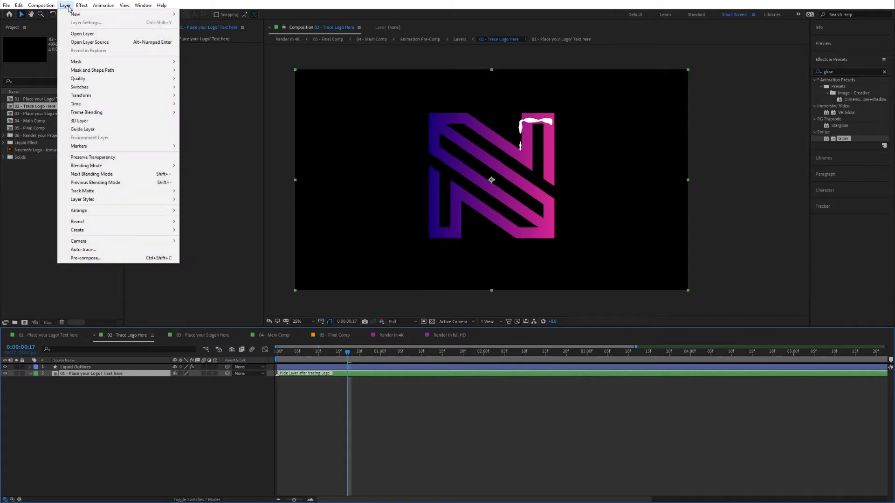
{"action": "left_click", "coordinate": [88, 249]}
{"action": "left_click_drag", "start_coordinate": [279, 135], "coordinate": [366, 169]}
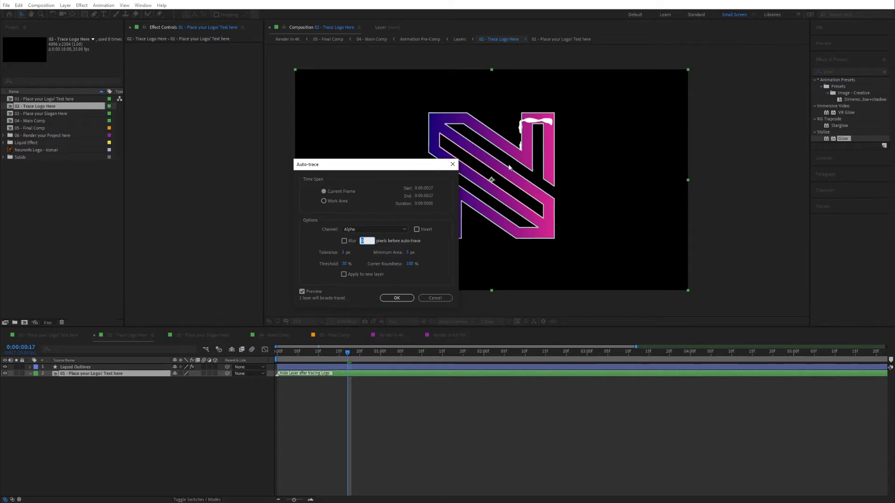
{"action": "left_click", "coordinate": [397, 298]}
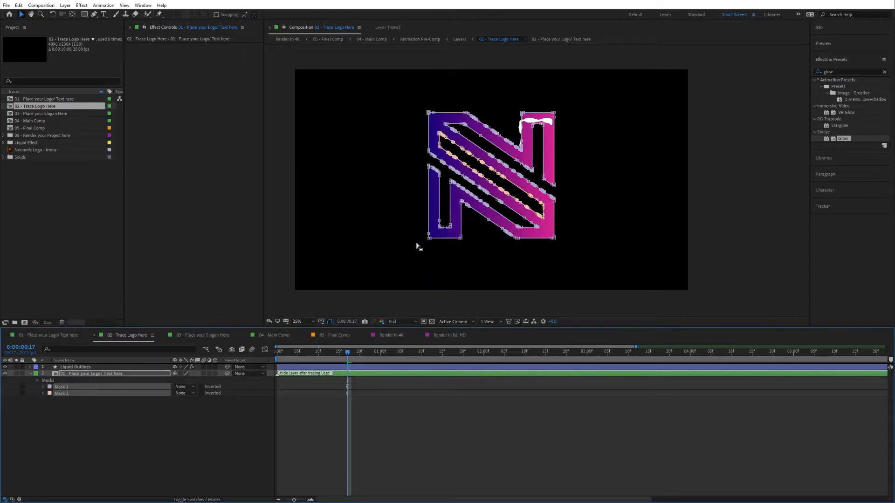
{"action": "left_click", "coordinate": [330, 321]}
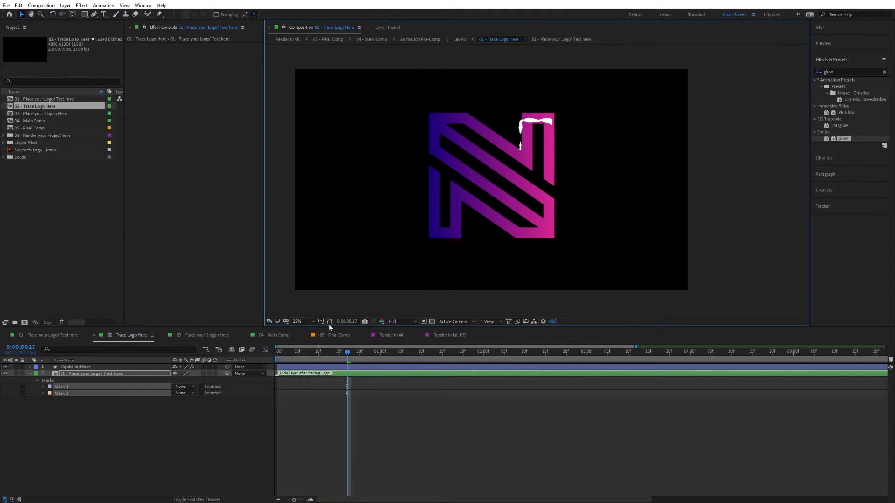
{"action": "left_click", "coordinate": [330, 322]}
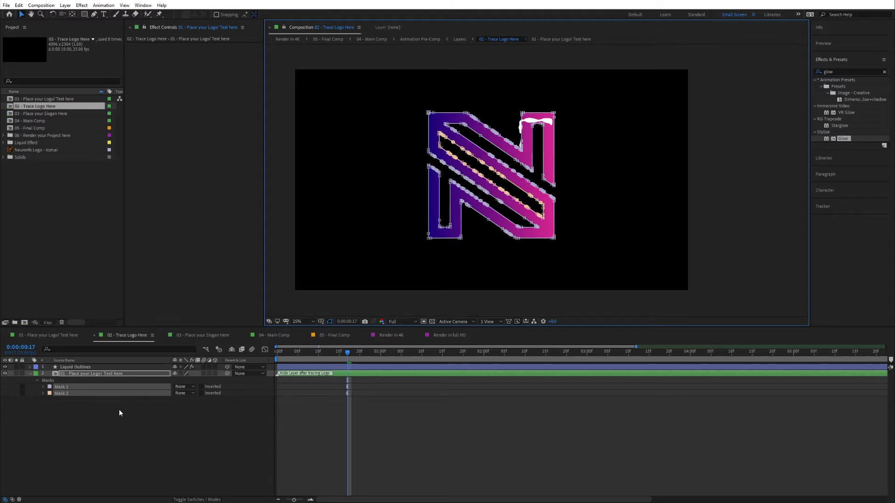
Step: Reveal the mask paths of the 01 - Place your Logo/ Text here layer and inspect Mask 1 and Mask 2
{"action": "left_click", "coordinate": [92, 407]}
{"action": "left_click", "coordinate": [74, 376]}
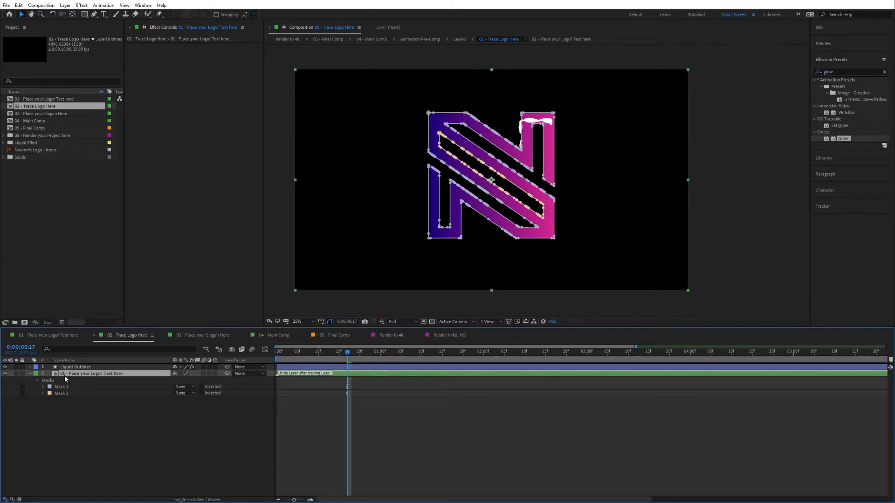
{"action": "key", "text": "m"}
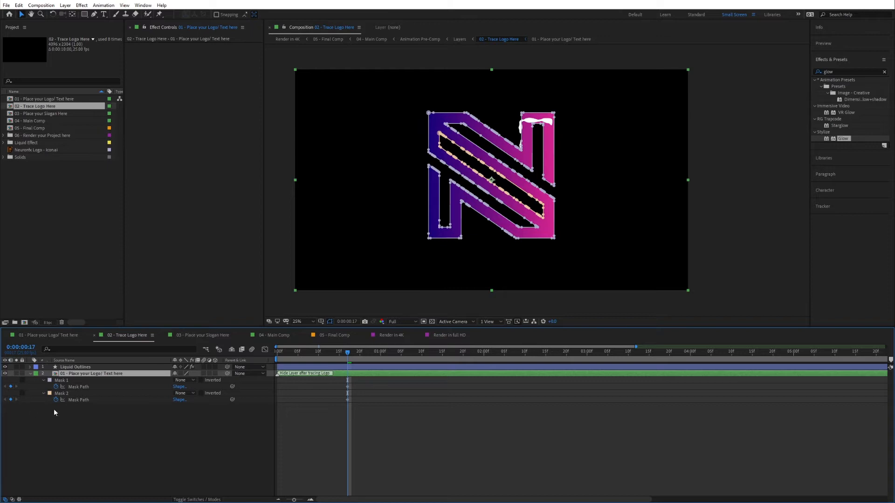
{"action": "left_click", "coordinate": [73, 389]}
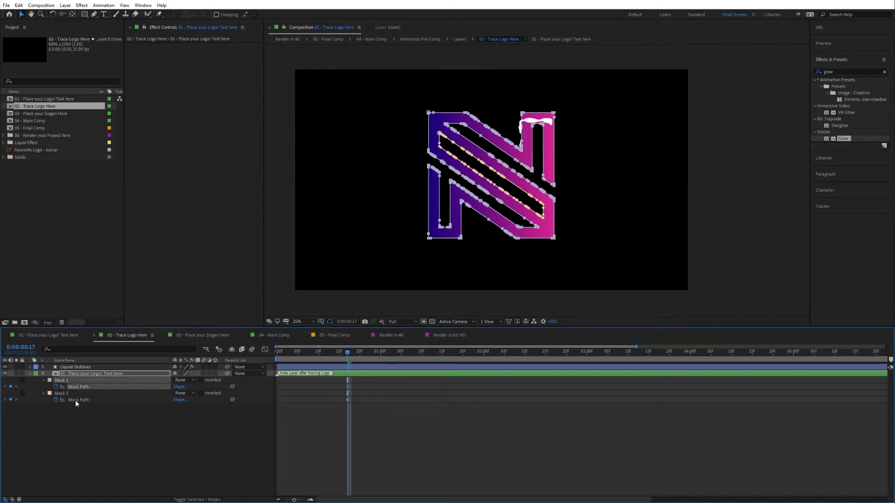
{"action": "left_click", "coordinate": [72, 400]}
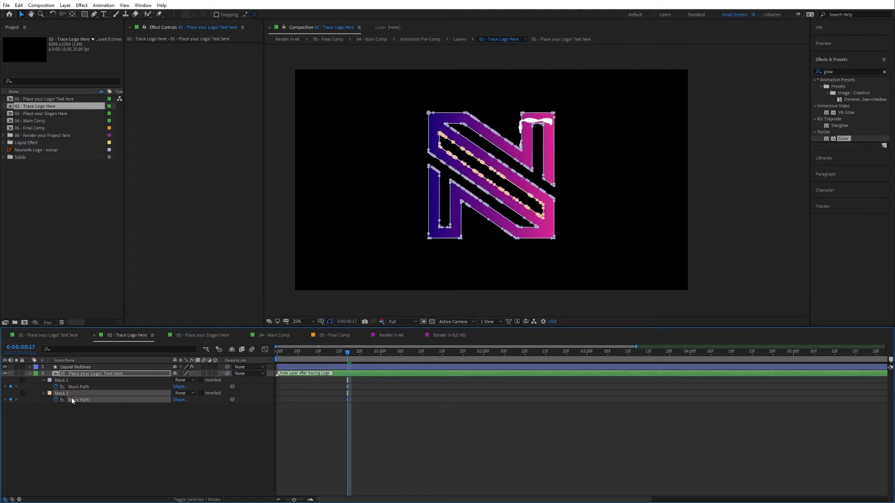
Step: Expand the logo layer's complete mask properties and examine which outline each mask path covers
{"action": "left_click", "coordinate": [30, 374]}
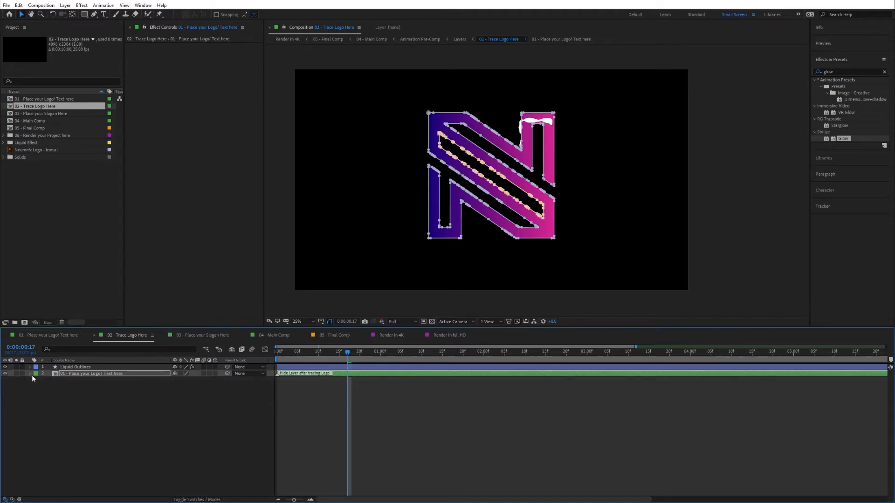
{"action": "left_click", "coordinate": [30, 374]}
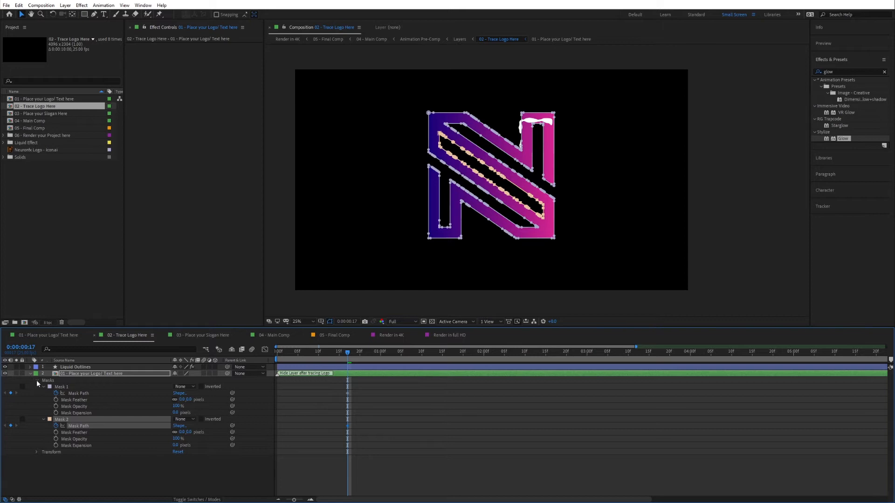
{"action": "left_click", "coordinate": [37, 381]}
{"action": "left_click", "coordinate": [30, 375]}
{"action": "left_click", "coordinate": [30, 373]}
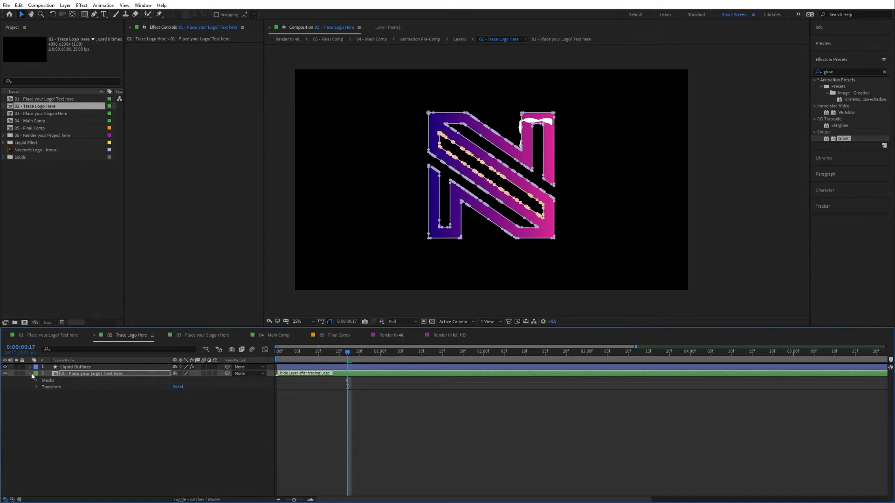
{"action": "left_click", "coordinate": [36, 380]}
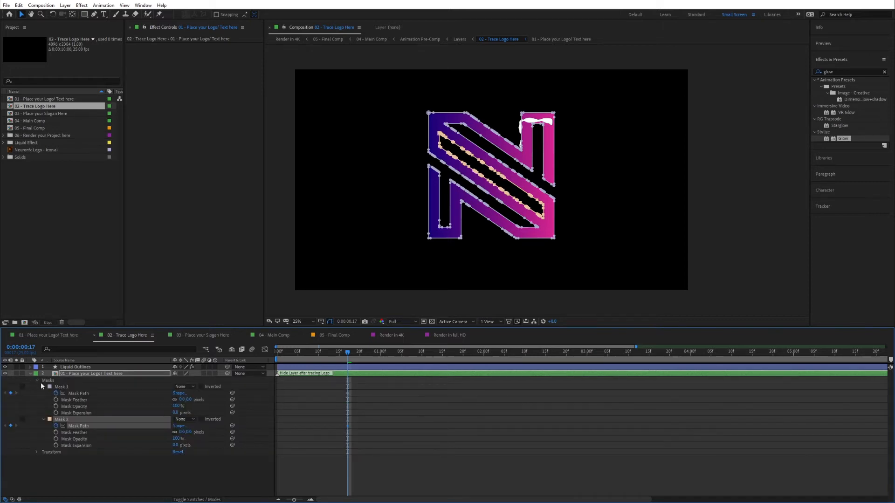
{"action": "left_click", "coordinate": [76, 393]}
{"action": "left_click", "coordinate": [75, 425]}
{"action": "left_click", "coordinate": [80, 393]}
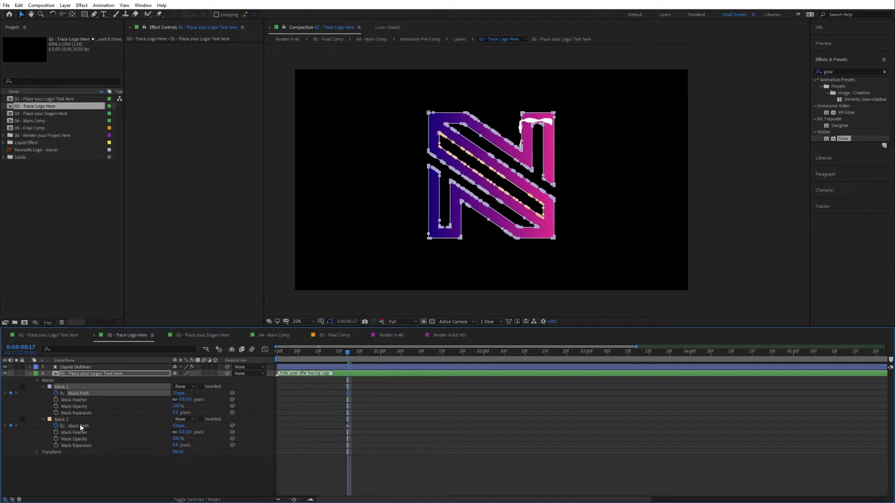
{"action": "left_click", "coordinate": [81, 427]}
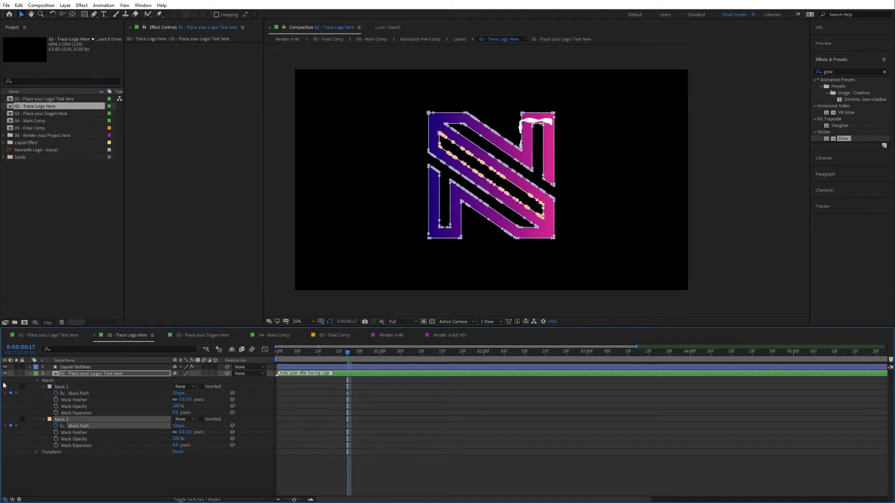
Step: Hide the traced logo layer and expand the contents of the Liquid Outlines layer
{"action": "left_click", "coordinate": [5, 374]}
{"action": "left_click", "coordinate": [68, 367]}
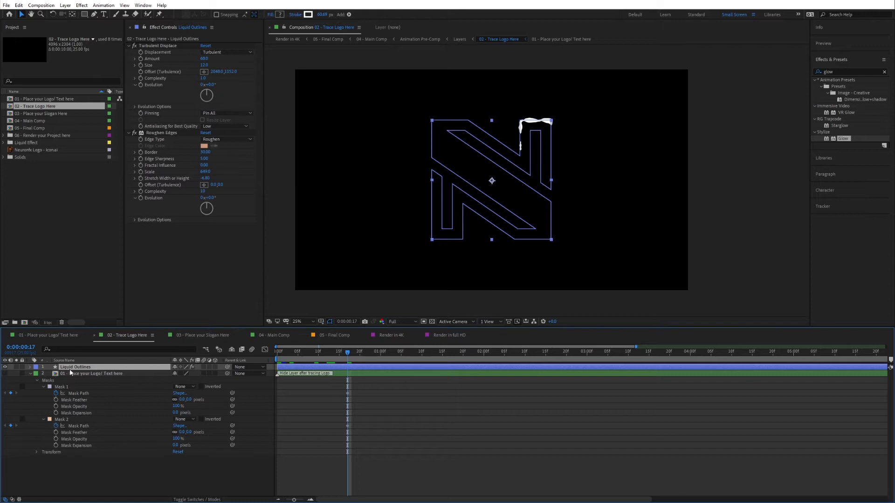
{"action": "left_click", "coordinate": [31, 367]}
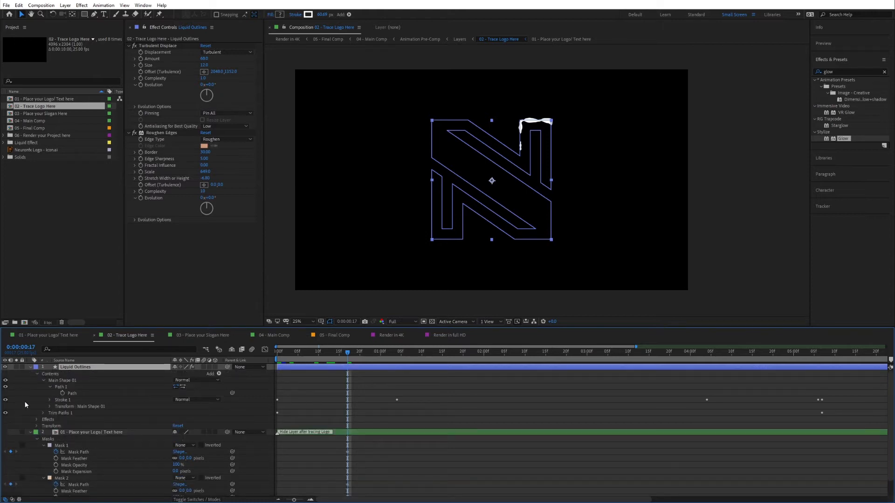
Step: Compare Path 1 of Main Shape 01 in Liquid Outlines with the traced masks on the logo layer
{"action": "left_click", "coordinate": [56, 381]}
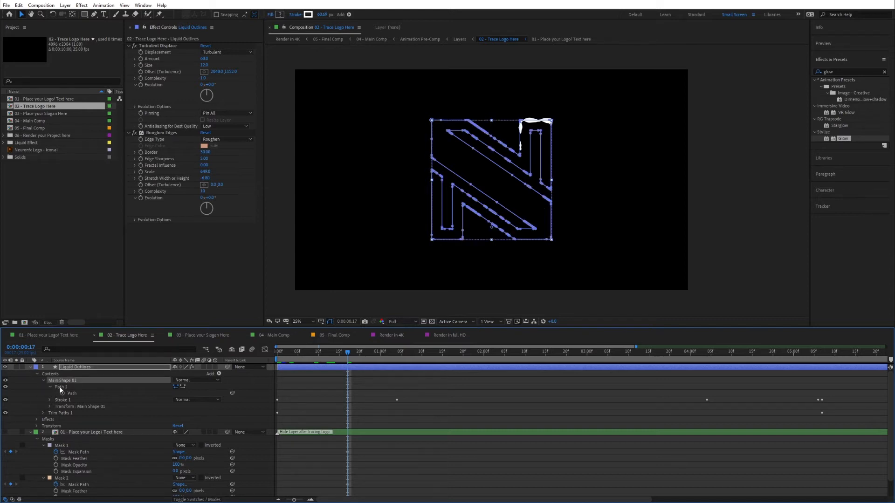
{"action": "left_click", "coordinate": [59, 387]}
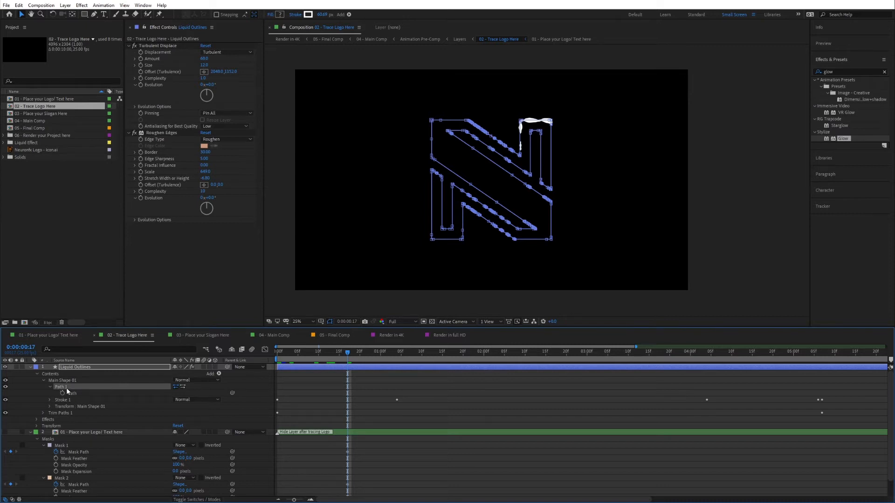
{"action": "left_click", "coordinate": [68, 445]}
{"action": "scroll", "coordinate": [65, 445], "scroll_direction": "down", "scroll_amount": 1}
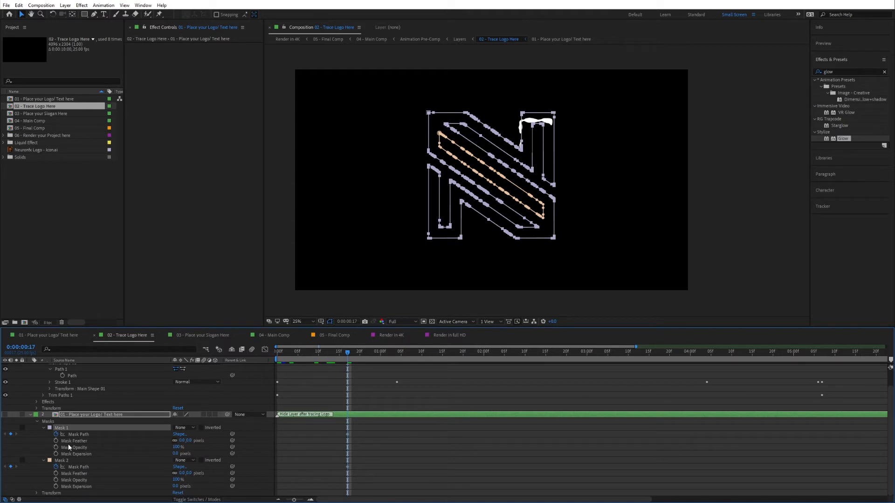
{"action": "scroll", "coordinate": [98, 452], "scroll_direction": "up", "scroll_amount": 2}
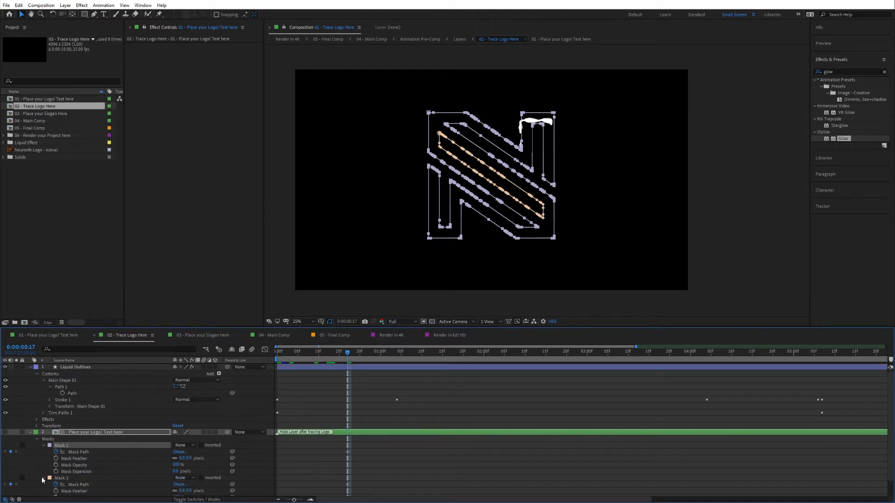
Step: Duplicate Path 1 inside Main Shape 01 of the Liquid Outlines layer, then clear the selection
{"action": "left_click", "coordinate": [61, 387]}
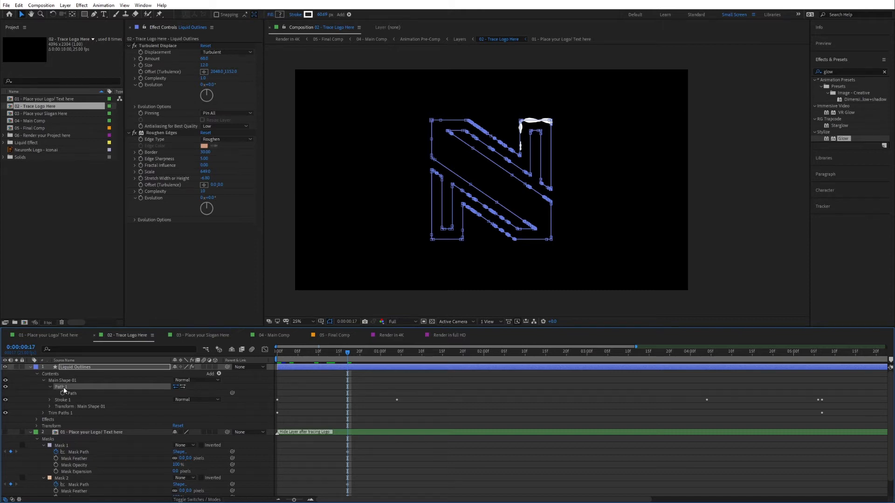
{"action": "key", "text": "ctrl+d"}
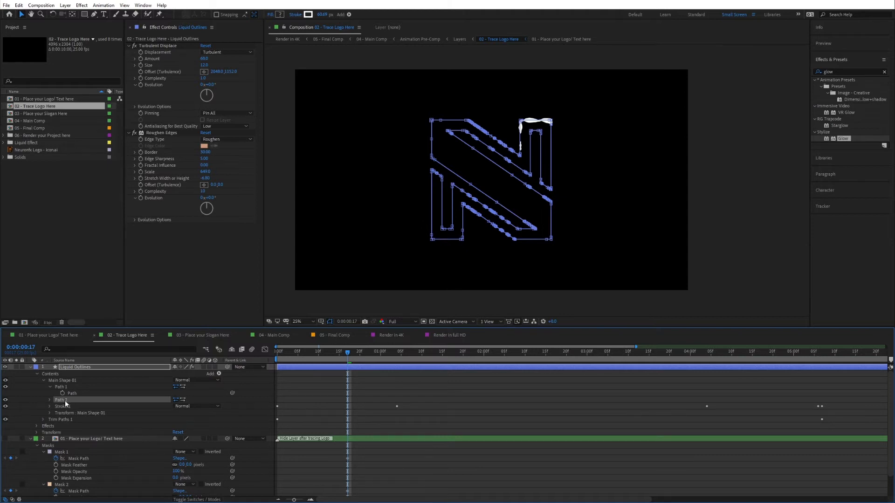
{"action": "left_click", "coordinate": [19, 5]}
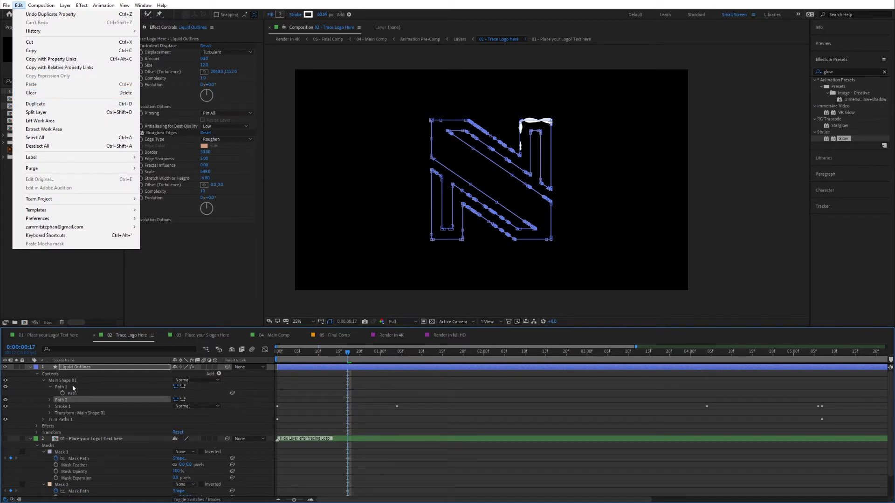
{"action": "left_click", "coordinate": [38, 393]}
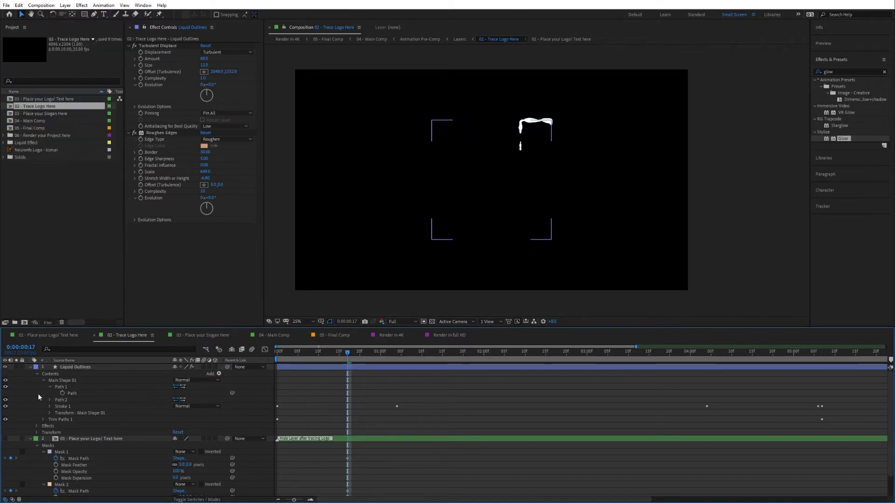
Step: Expand the duplicated Path 2 in Main Shape 01 and check the Path property of both shape paths
{"action": "left_click", "coordinate": [49, 399]}
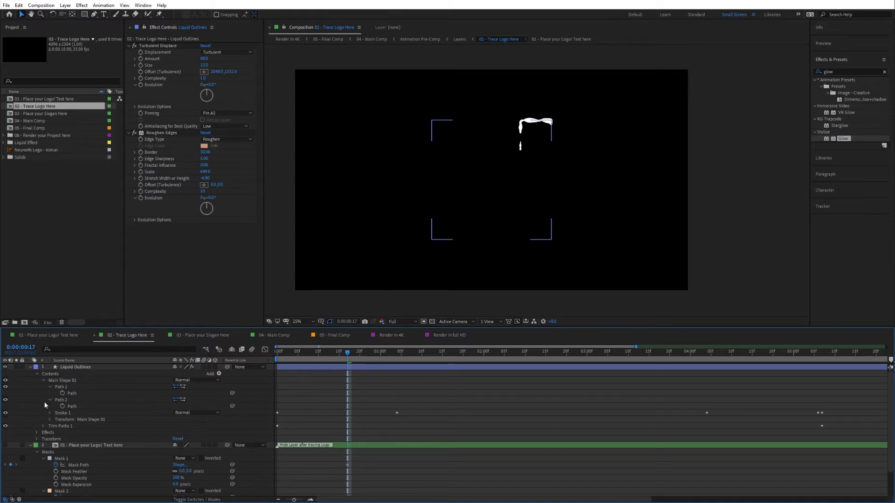
{"action": "left_click", "coordinate": [70, 393]}
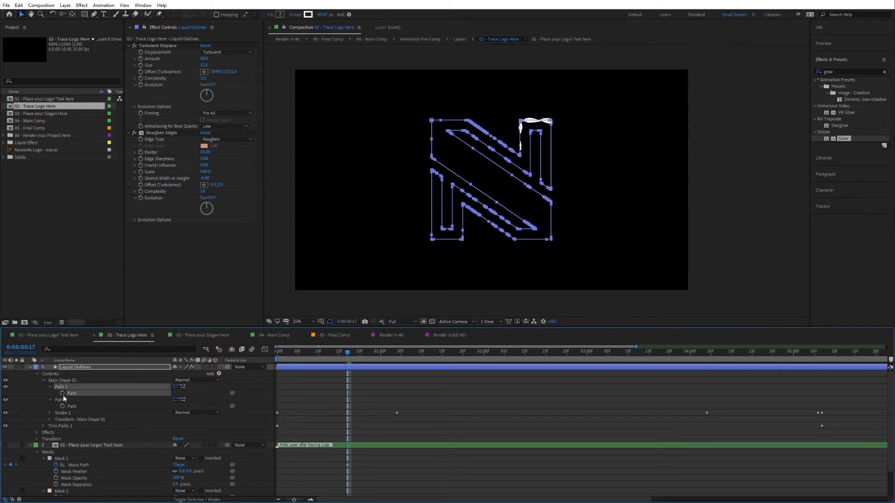
{"action": "left_click", "coordinate": [68, 408]}
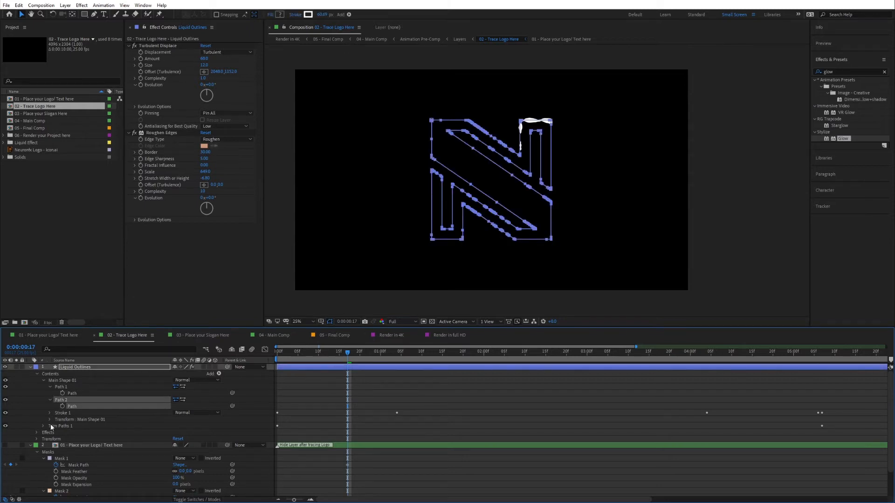
Step: Copy the Mask 1 path from the logo layer and paste it onto Path 1 of Main Shape 01
{"action": "scroll", "coordinate": [51, 423], "scroll_direction": "down", "scroll_amount": 1}
{"action": "left_click", "coordinate": [77, 446]}
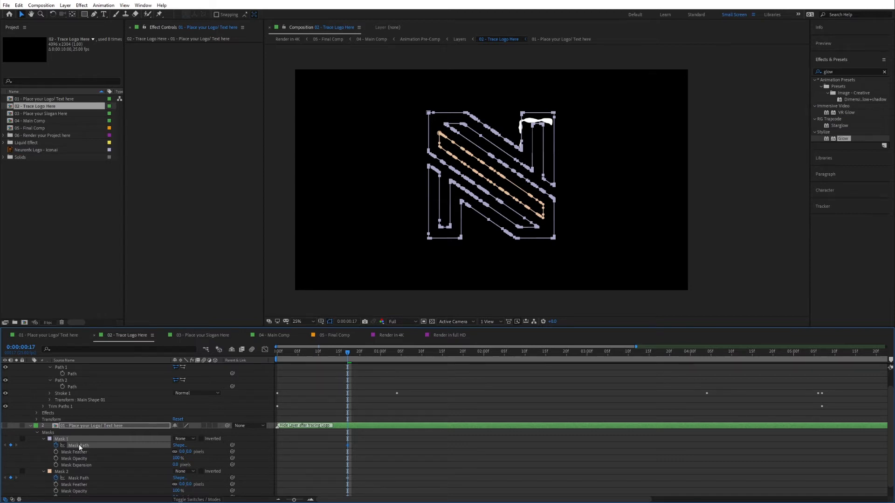
{"action": "scroll", "coordinate": [77, 415], "scroll_direction": "up", "scroll_amount": 2}
{"action": "left_click", "coordinate": [71, 393]}
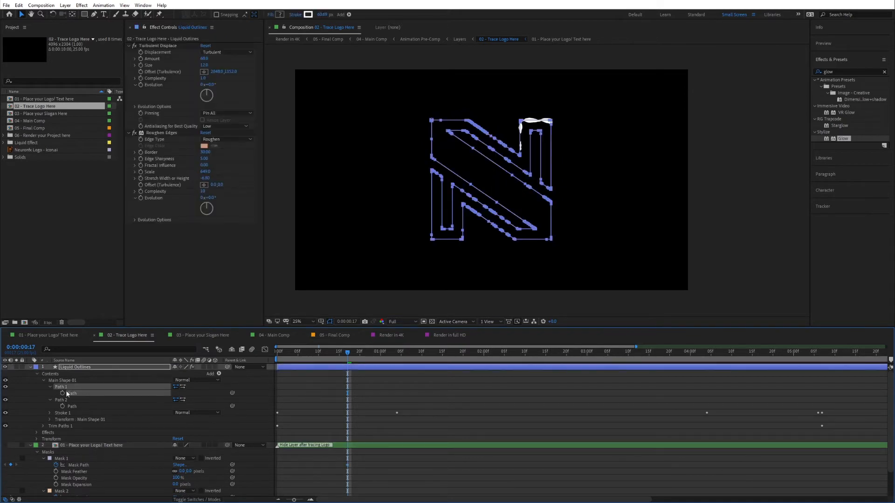
{"action": "key", "text": "ctrl+v"}
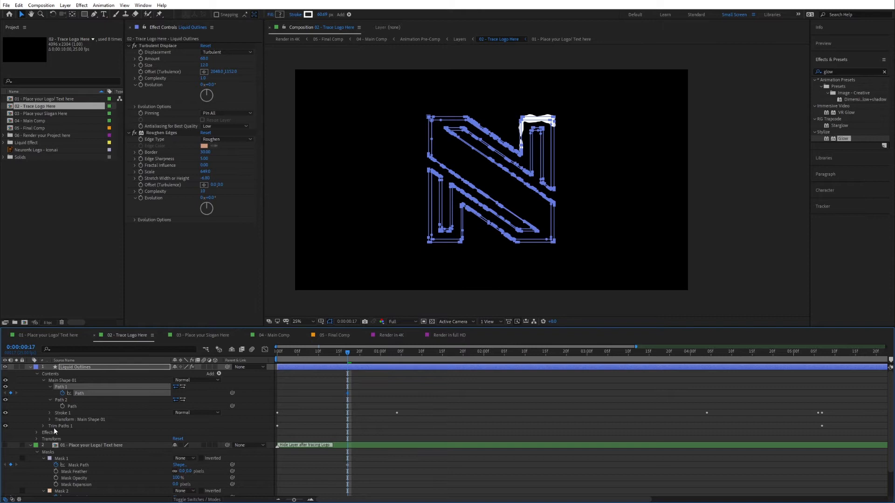
Step: Copy the Mask 2 path from the logo layer and paste it onto Path 2 of Main Shape 01
{"action": "scroll", "coordinate": [73, 463], "scroll_direction": "down", "scroll_amount": 1}
{"action": "left_click", "coordinate": [75, 479]}
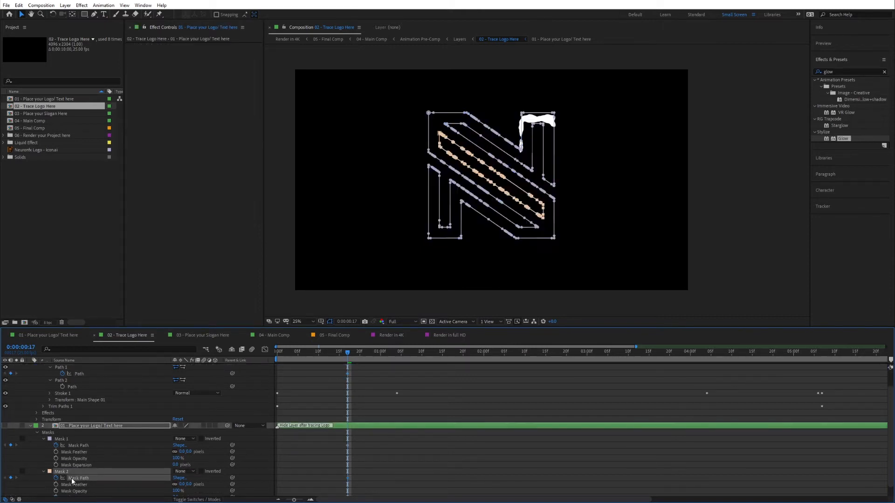
{"action": "scroll", "coordinate": [102, 446], "scroll_direction": "up", "scroll_amount": 1}
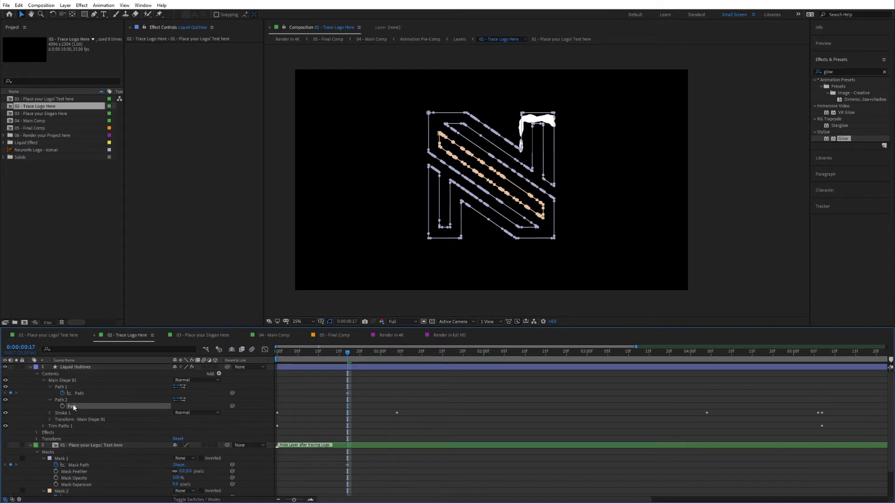
{"action": "left_click", "coordinate": [74, 406]}
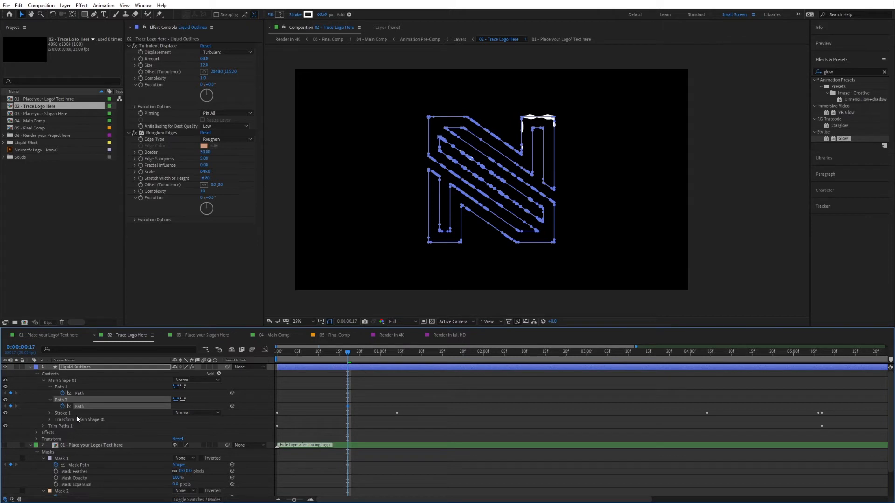
Step: Review the pairing of Mask 1 with Path 1 and Mask 2 with Path 2, including the available copy and paste commands
{"action": "scroll", "coordinate": [76, 415], "scroll_direction": "down", "scroll_amount": 1}
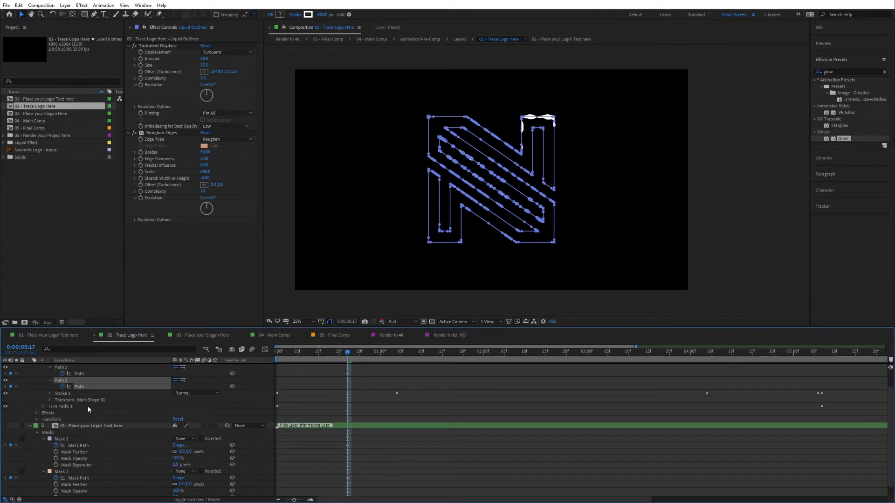
{"action": "left_click", "coordinate": [73, 447]}
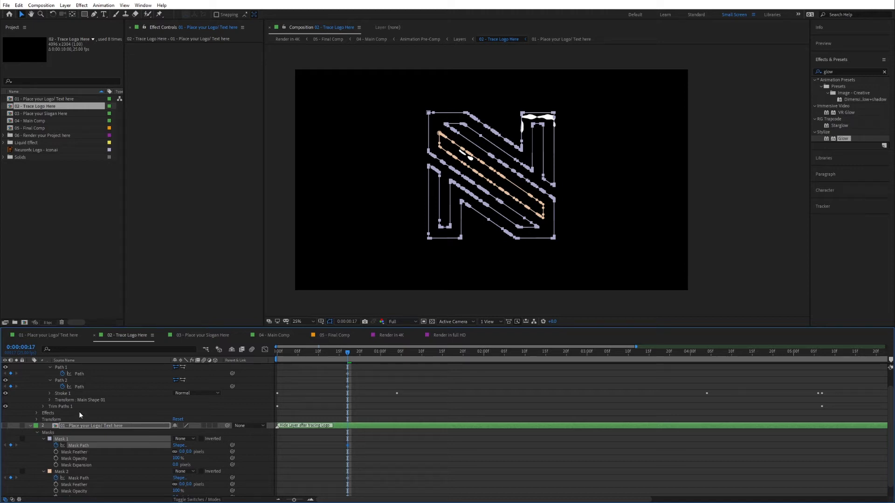
{"action": "scroll", "coordinate": [79, 412], "scroll_direction": "up", "scroll_amount": 1}
{"action": "left_click", "coordinate": [74, 394]}
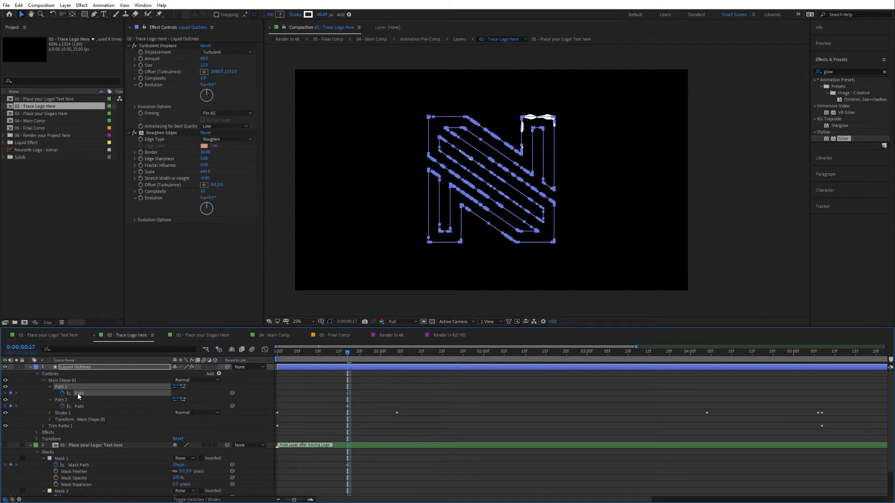
{"action": "left_click", "coordinate": [19, 5]}
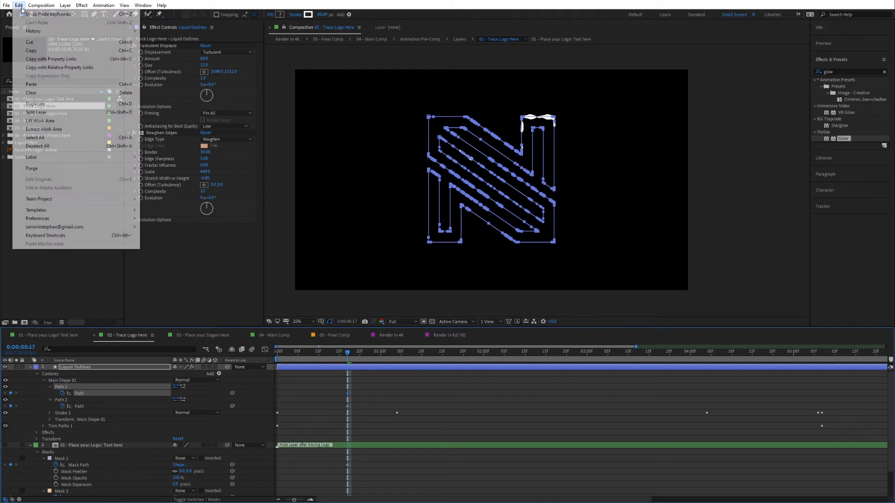
{"action": "left_click", "coordinate": [46, 90]}
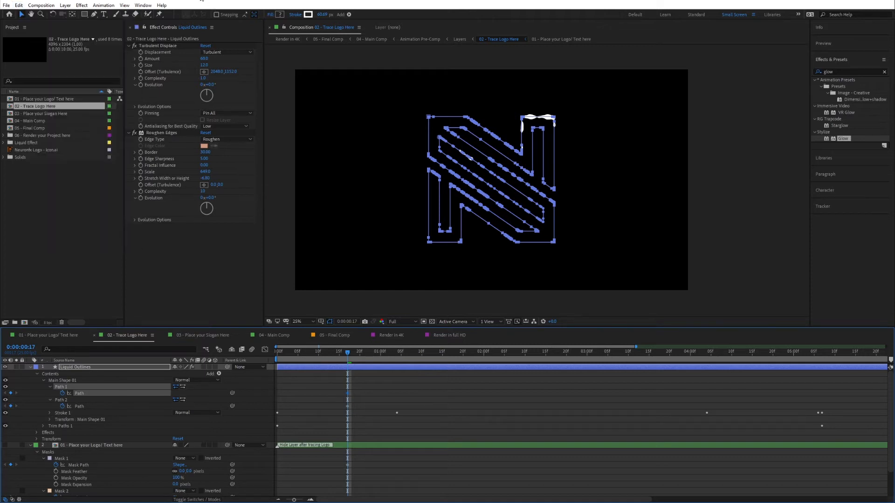
{"action": "scroll", "coordinate": [77, 465], "scroll_direction": "down", "scroll_amount": 1}
{"action": "left_click", "coordinate": [76, 479]}
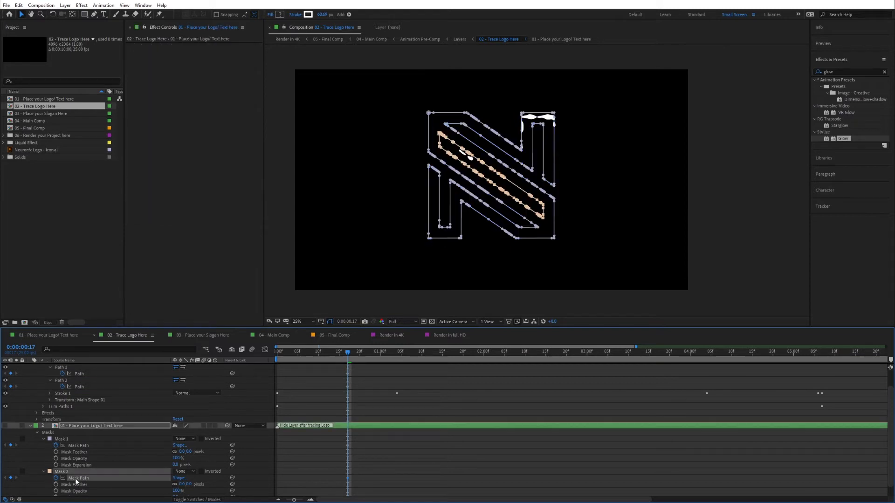
{"action": "left_click", "coordinate": [81, 387]}
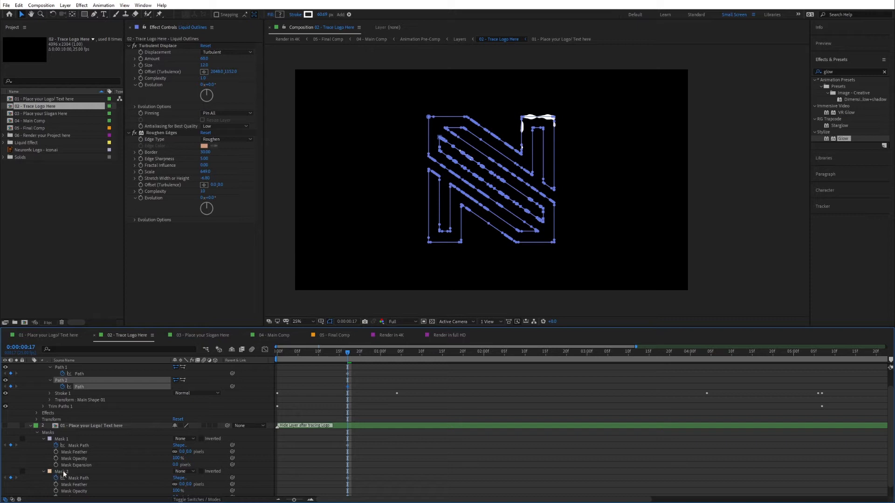
Step: Collapse the logo and Liquid Outlines layers and clear the selection
{"action": "scroll", "coordinate": [112, 435], "scroll_direction": "up", "scroll_amount": 1}
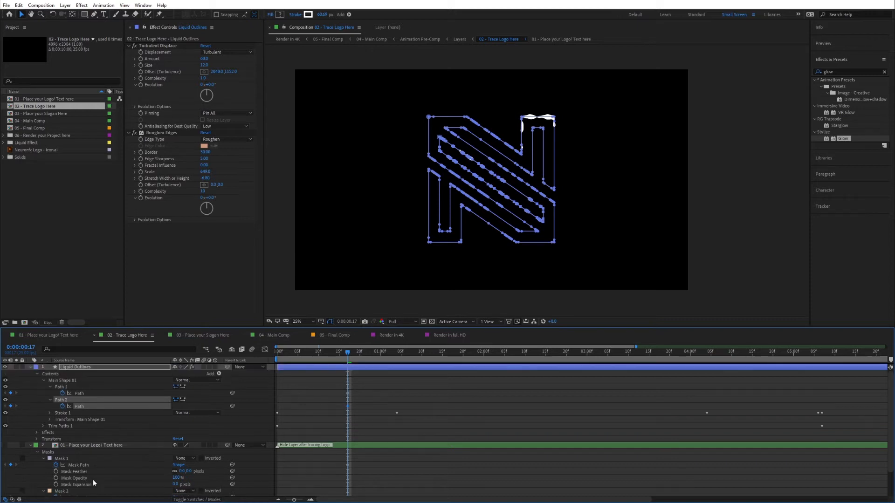
{"action": "left_click", "coordinate": [30, 446]}
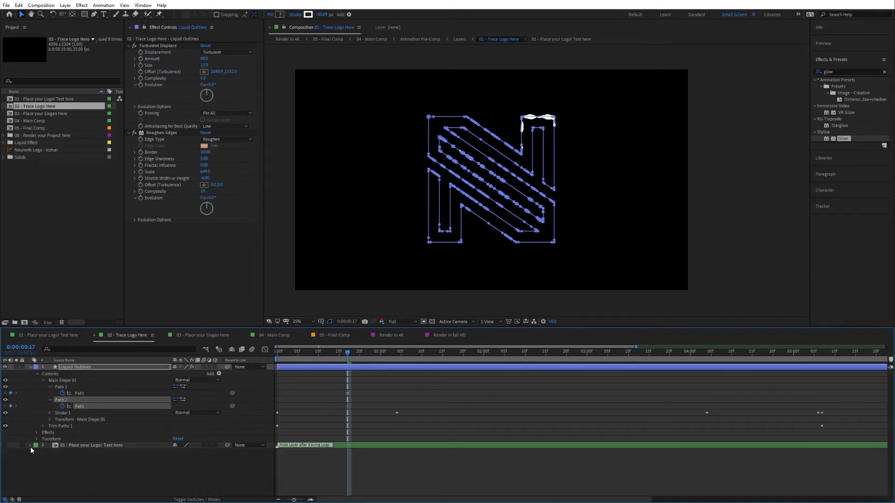
{"action": "left_click", "coordinate": [30, 367]}
{"action": "left_click", "coordinate": [62, 433]}
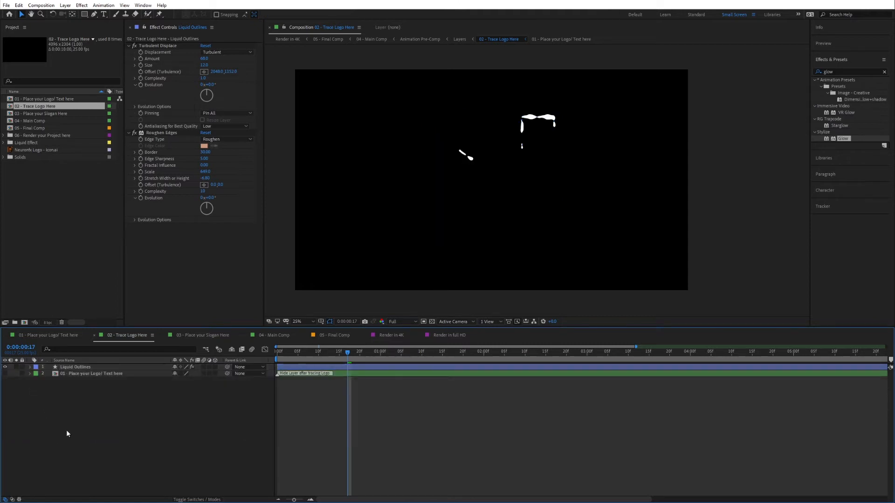
Step: Preview the liquid outline animation up to 0:00:01:09 and check that the traced logo layer is hidden
{"action": "mouse_move", "coordinate": [353, 360]}
{"action": "left_mouse_down"}
{"action": "mouse_move", "coordinate": [452, 356]}
{"action": "mouse_move", "coordinate": [374, 357]}
{"action": "mouse_move", "coordinate": [417, 354]}
{"action": "left_mouse_up"}
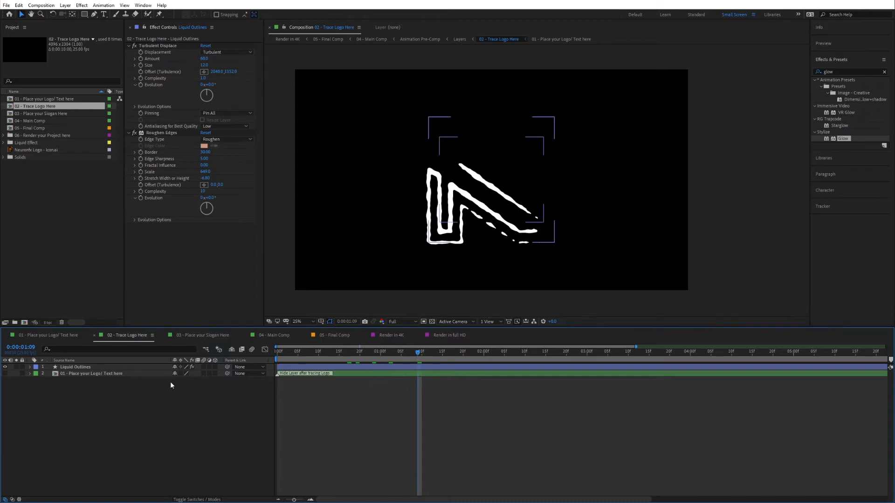
{"action": "left_click", "coordinate": [83, 373]}
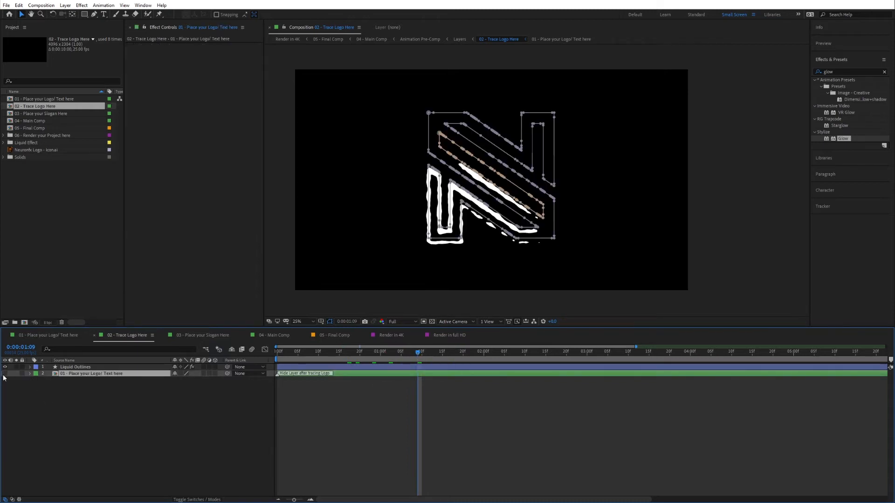
{"action": "left_click", "coordinate": [51, 420]}
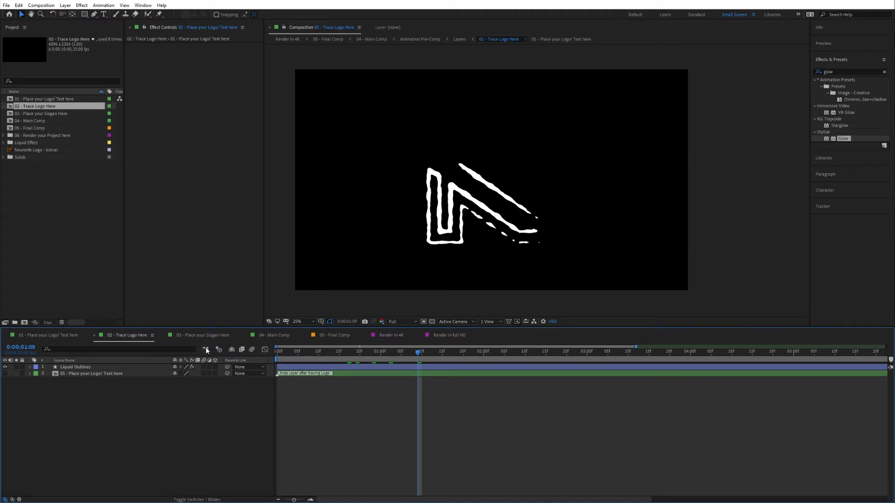
Step: Open the 03 - Place your Slogan Here composition and replace the slogan text with "your logo"
{"action": "left_click", "coordinate": [205, 335]}
{"action": "left_click_drag", "start_coordinate": [326, 355], "coordinate": [378, 357]}
{"action": "left_click", "coordinate": [484, 142]}
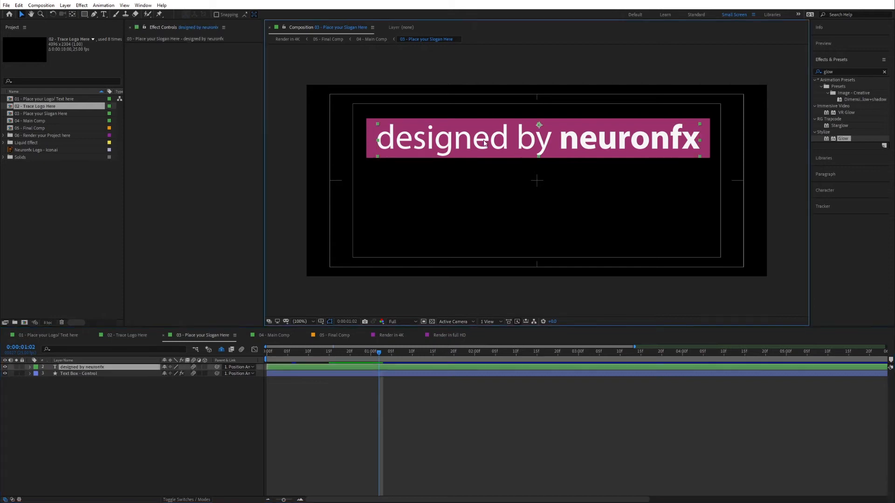
{"action": "double_click", "coordinate": [484, 142]}
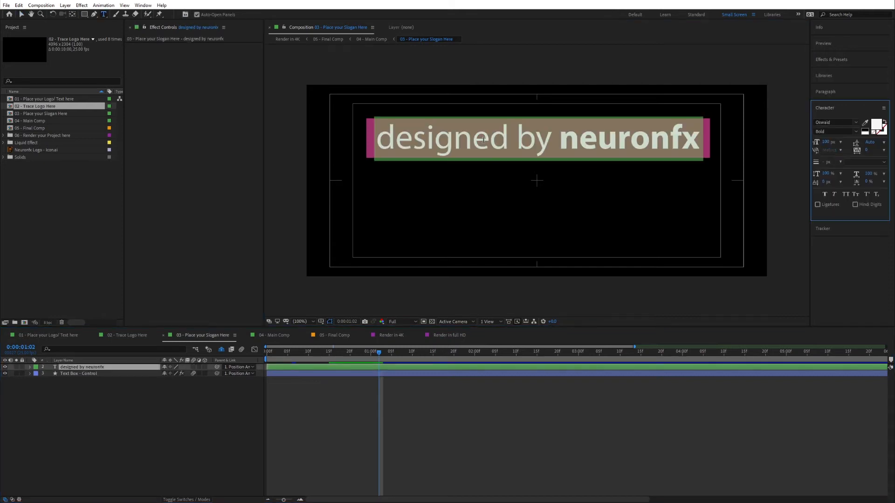
{"action": "type", "text": "your logo"}
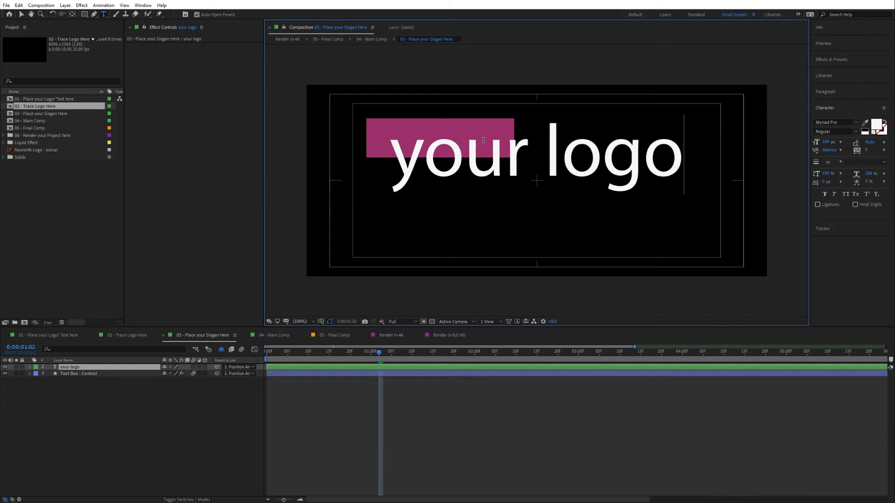
Step: Set the whole "your logo" slogan to the Bold style of Myriad Pro and deselect the text layer
{"action": "triple_click", "coordinate": [489, 152]}
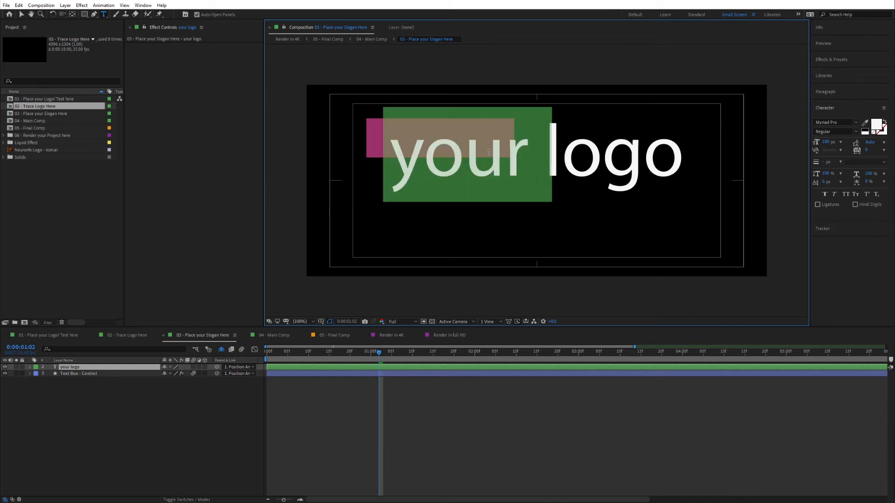
{"action": "left_click", "coordinate": [854, 130]}
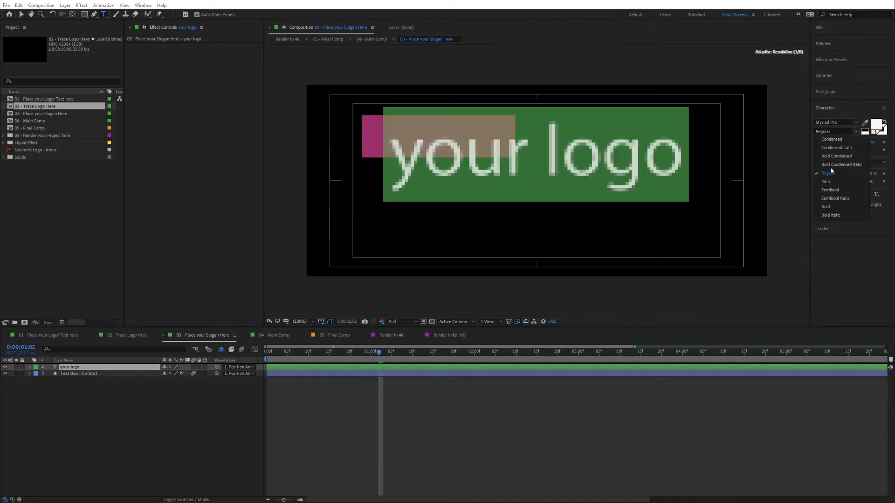
{"action": "left_click", "coordinate": [828, 205]}
{"action": "left_click", "coordinate": [119, 424]}
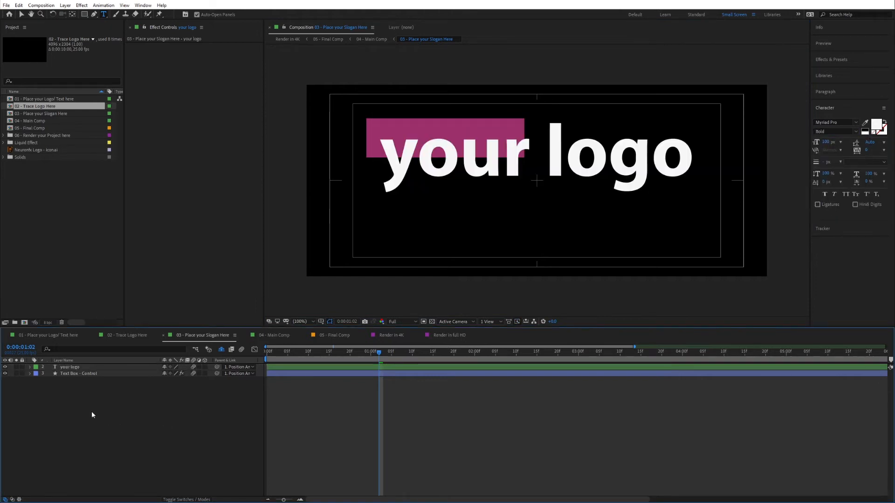
Step: Increase the Text Box size on the Text Box - Control layer to 202 so the box encloses the slogan
{"action": "left_click", "coordinate": [64, 375]}
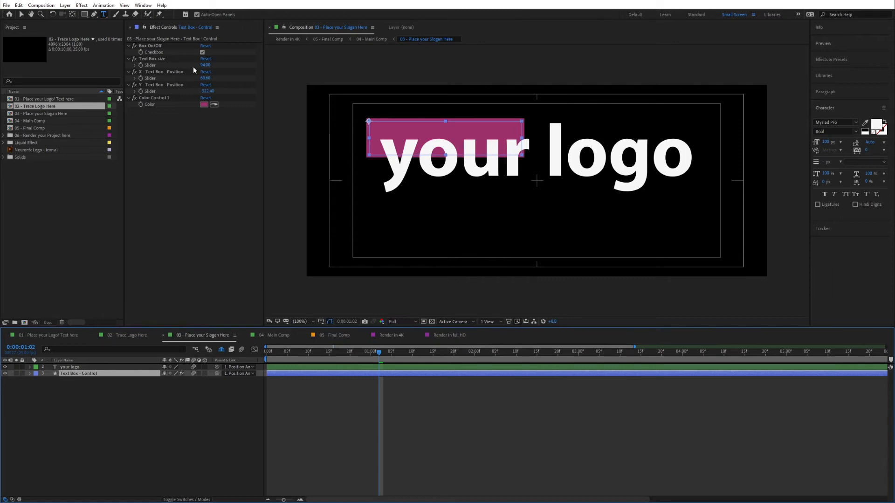
{"action": "left_click_drag", "start_coordinate": [205, 65], "coordinate": [244, 64]}
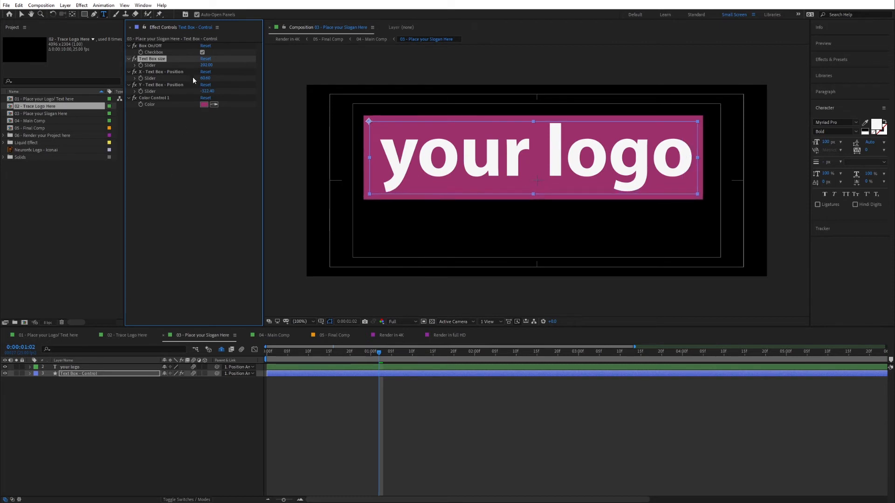
Step: Try a different X position for the text box, undo it, and switch the box off and back on
{"action": "left_click_drag", "start_coordinate": [205, 78], "coordinate": [210, 78]}
{"action": "key", "text": "ctrl+z"}
{"action": "left_click", "coordinate": [202, 52]}
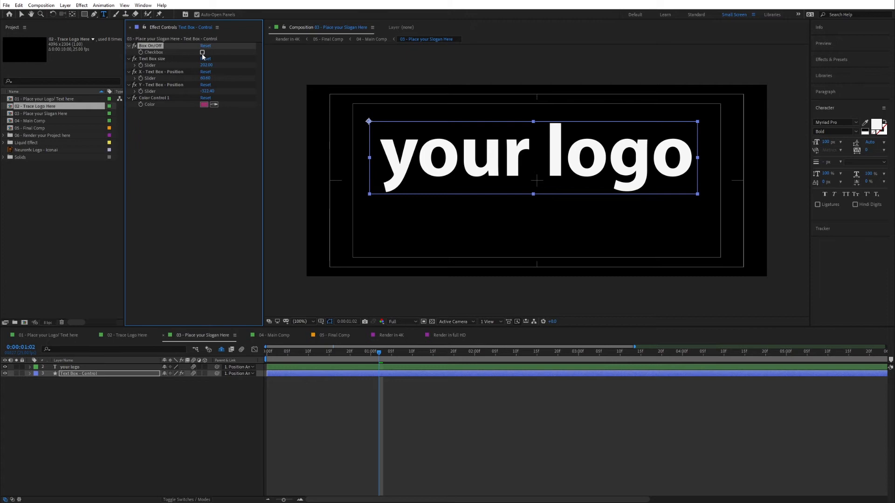
{"action": "left_click", "coordinate": [203, 53]}
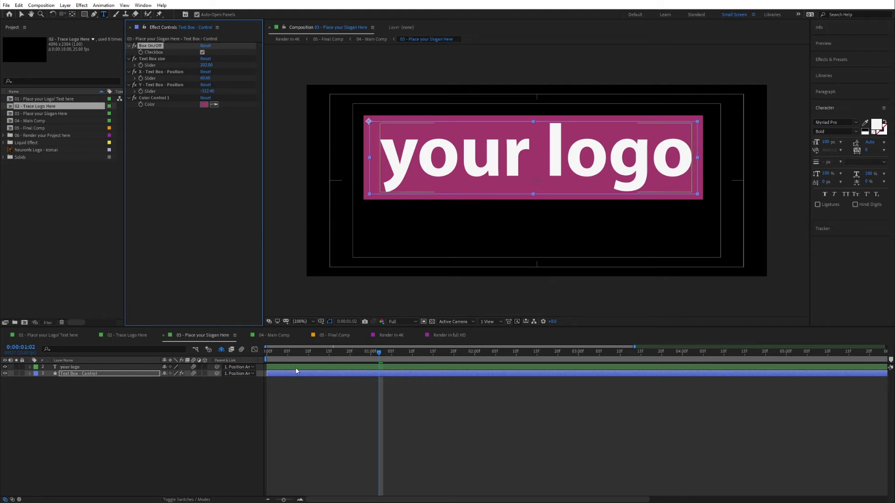
Step: Open the 04 - Main Comp composition at 0:00:01:04 and switch to the Selection tool
{"action": "left_click", "coordinate": [276, 335]}
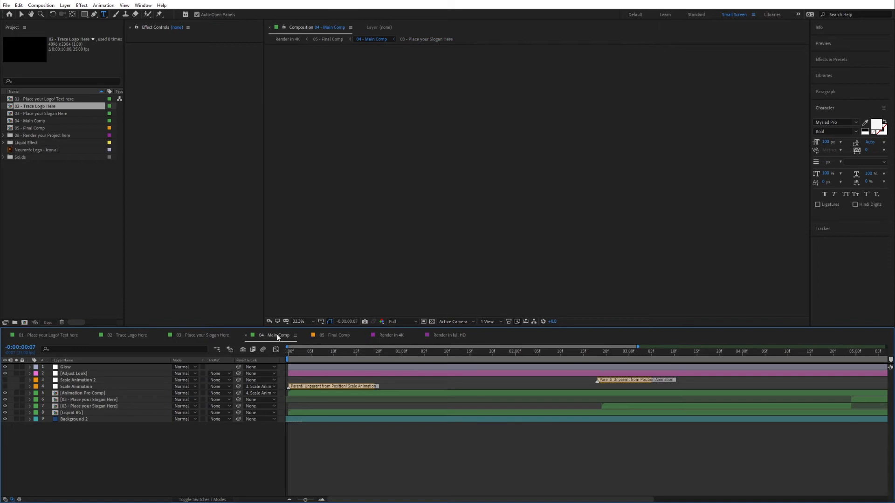
{"action": "left_click", "coordinate": [420, 356]}
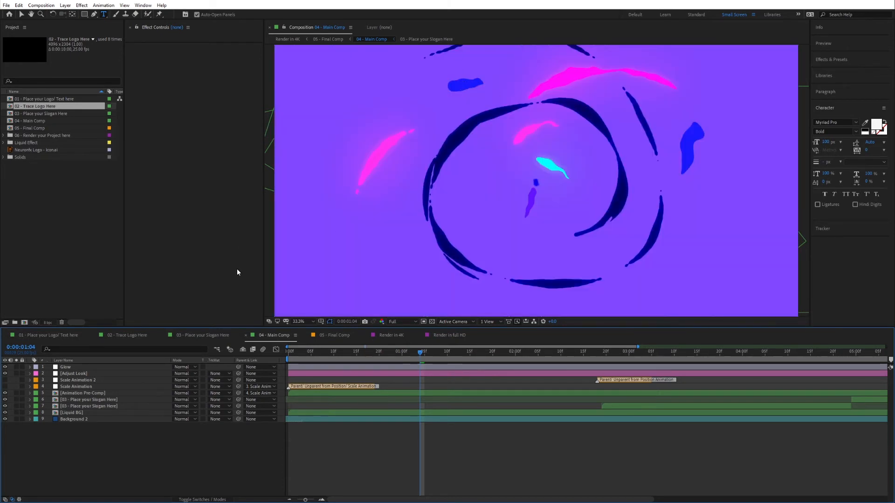
{"action": "left_click", "coordinate": [21, 14]}
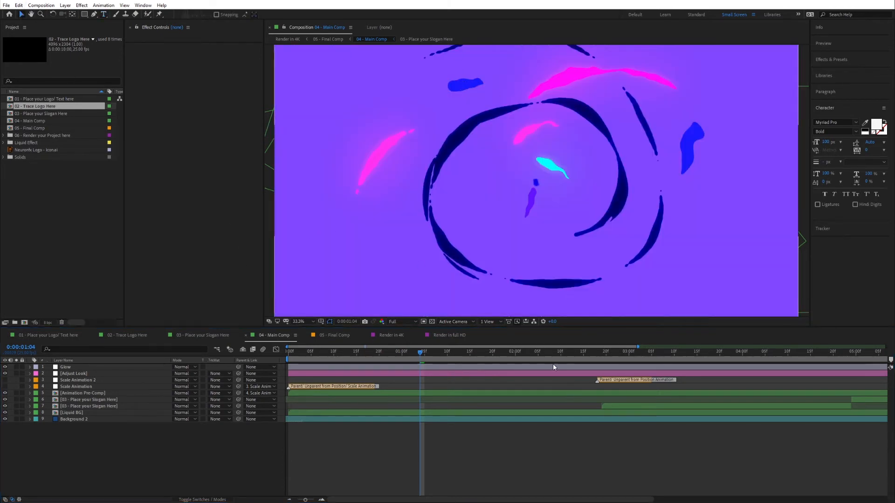
Step: At 0:00:02:15, set Color 01 of the Adjust Look layer to turquoise (26FFBF)
{"action": "left_click", "coordinate": [582, 353]}
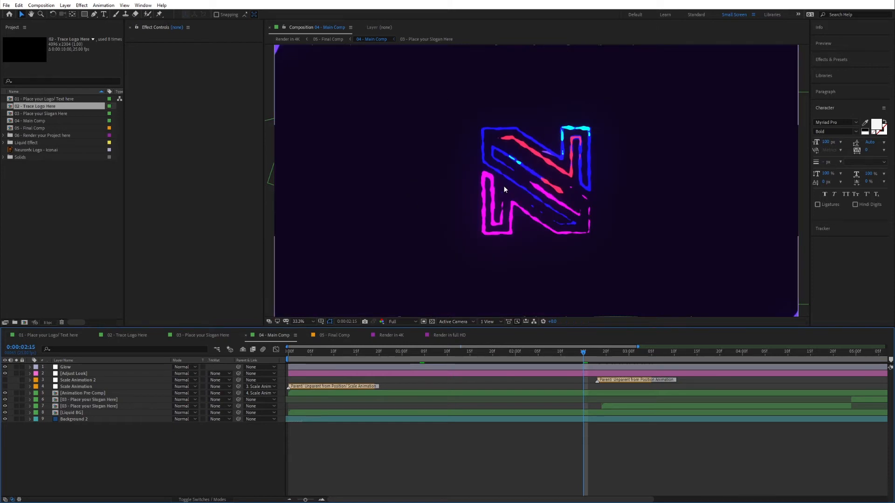
{"action": "left_click", "coordinate": [68, 374]}
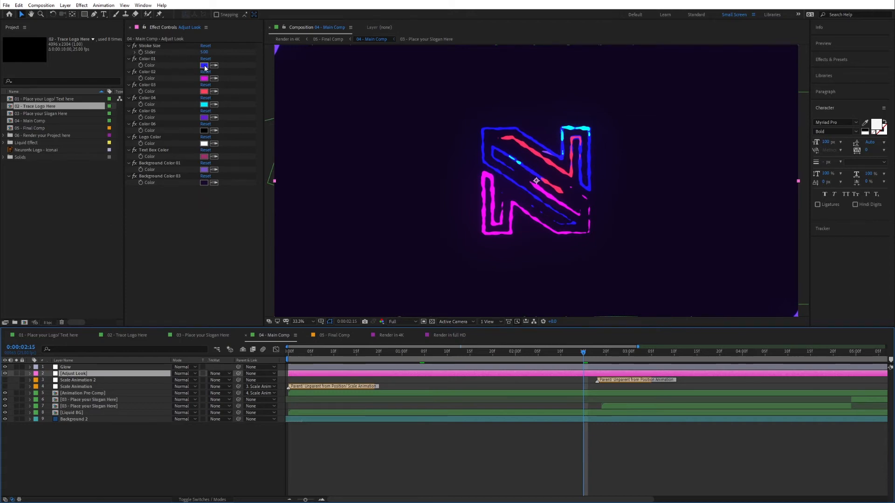
{"action": "left_click", "coordinate": [148, 59]}
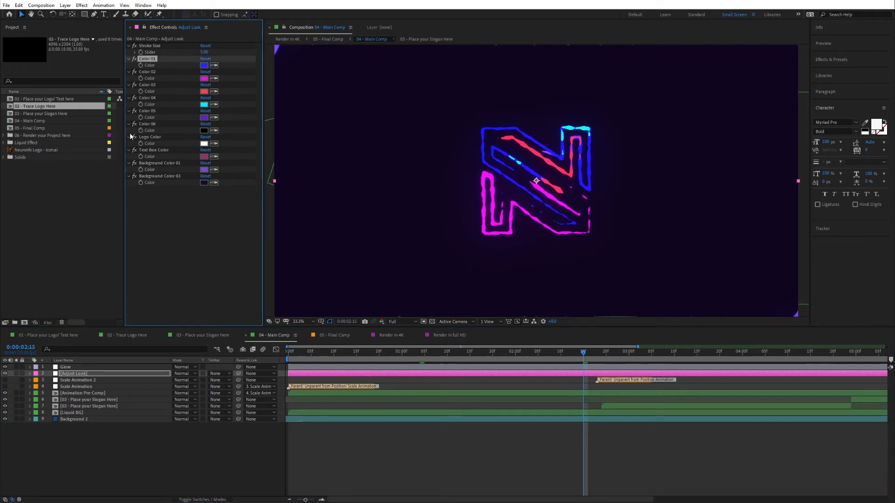
{"action": "left_click", "coordinate": [204, 66]}
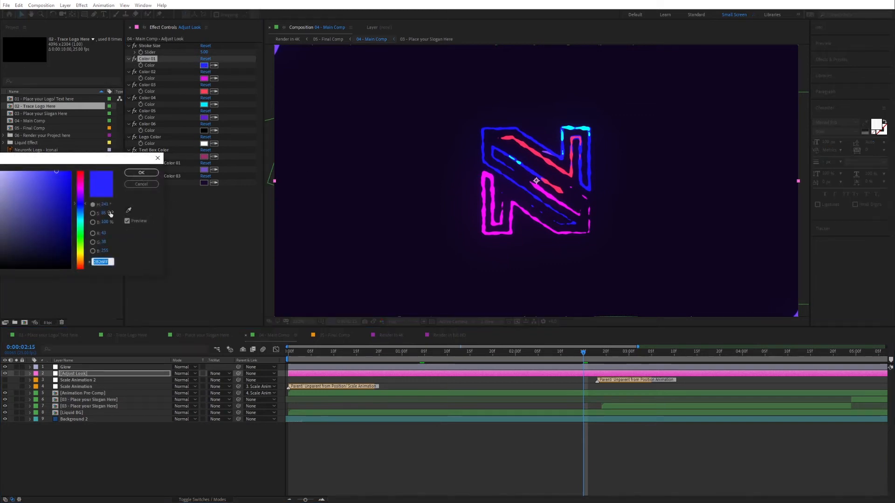
{"action": "left_click_drag", "start_coordinate": [65, 162], "coordinate": [209, 159]}
{"action": "left_click_drag", "start_coordinate": [223, 201], "coordinate": [227, 226]}
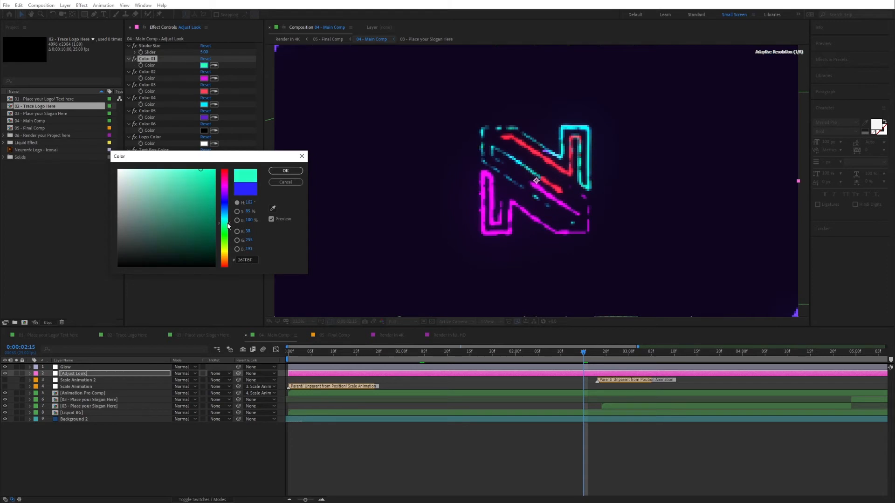
{"action": "left_click", "coordinate": [274, 173]}
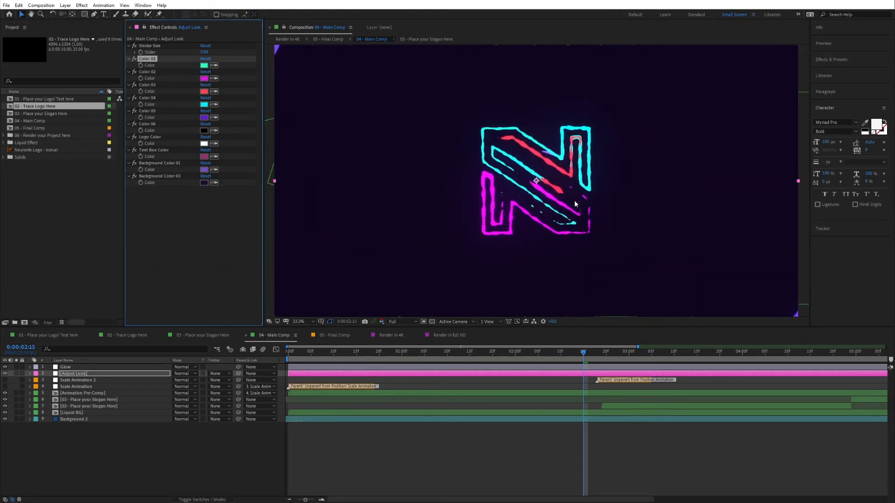
Step: Set Color 02 of the Adjust Look layer to orange (DC9519)
{"action": "left_click", "coordinate": [204, 78]}
{"action": "left_click", "coordinate": [223, 194]}
{"action": "left_click_drag", "start_coordinate": [224, 195], "coordinate": [233, 256]}
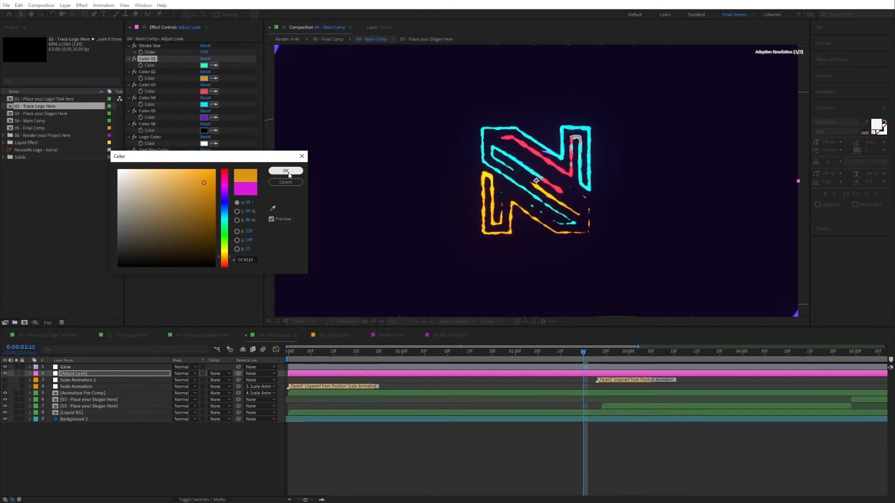
{"action": "left_click", "coordinate": [285, 170]}
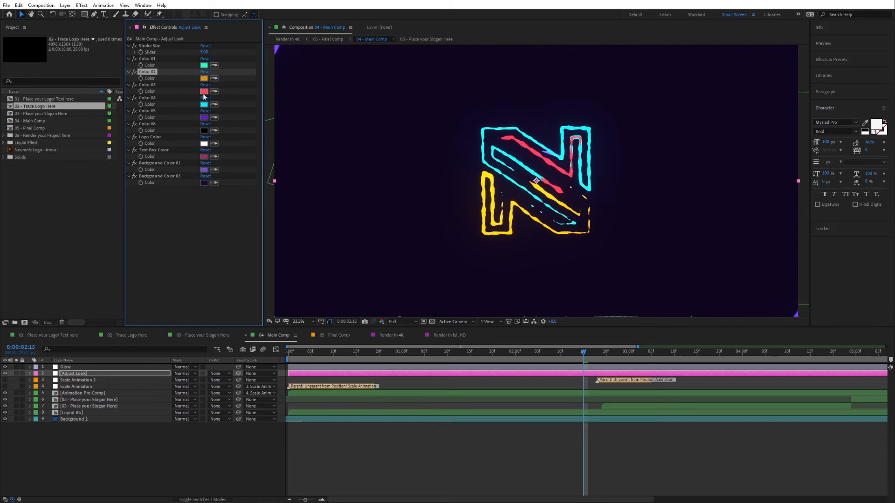
Step: Shift the hue of Color 03 on the Adjust Look layer to blue (4273FF)
{"action": "left_click", "coordinate": [205, 93]}
{"action": "mouse_move", "coordinate": [224, 188]}
{"action": "left_mouse_down"}
{"action": "mouse_move", "coordinate": [228, 225]}
{"action": "mouse_move", "coordinate": [227, 202]}
{"action": "mouse_move", "coordinate": [226, 213]}
{"action": "left_mouse_up"}
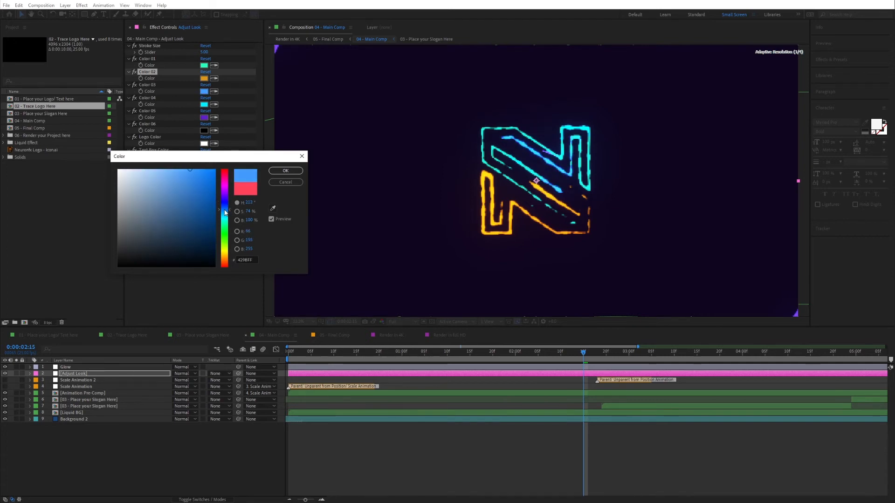
{"action": "left_click", "coordinate": [275, 172]}
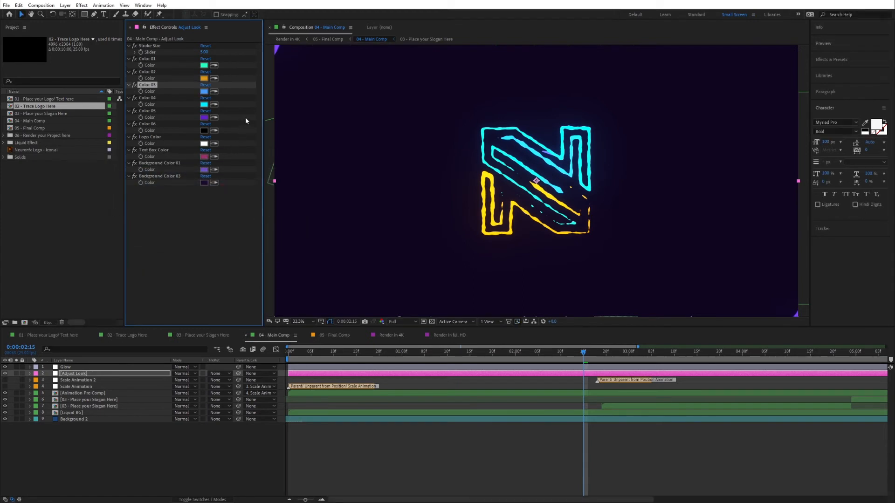
{"action": "left_click", "coordinate": [203, 92]}
{"action": "left_click_drag", "start_coordinate": [225, 209], "coordinate": [224, 206]}
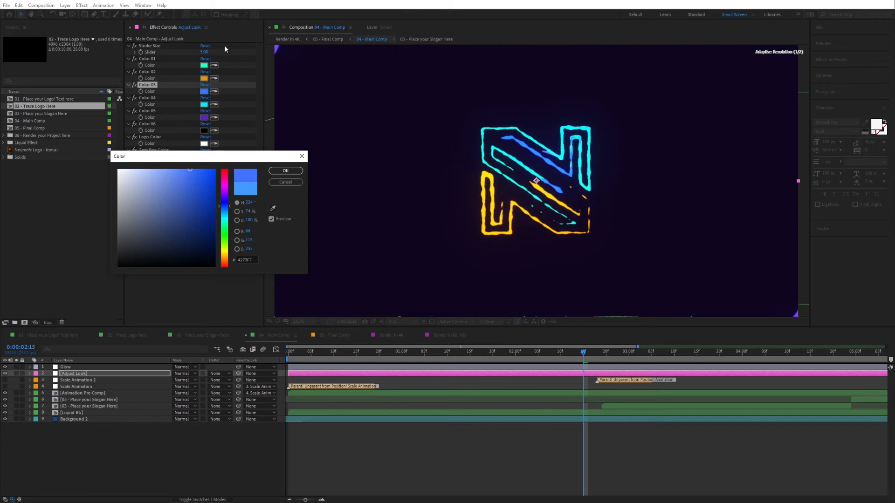
{"action": "left_click", "coordinate": [285, 170]}
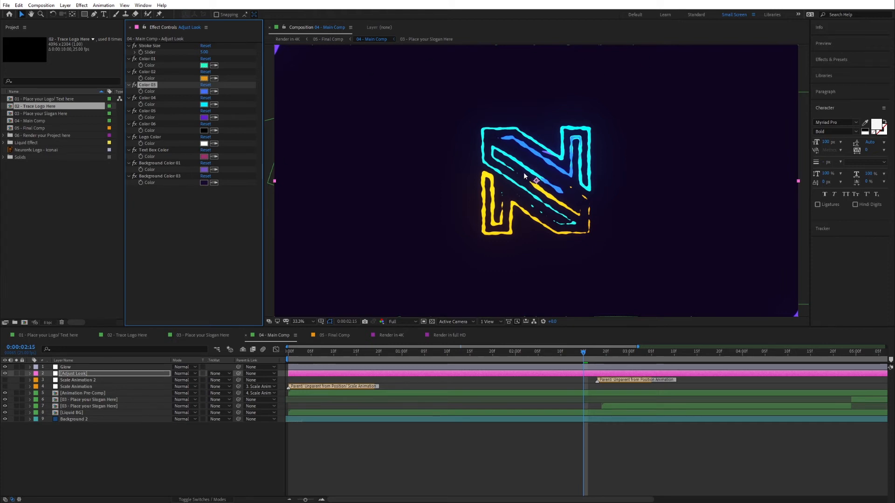
Step: Raise the saturation of the blue Color 03 to 80% at full brightness
{"action": "left_click", "coordinate": [204, 91]}
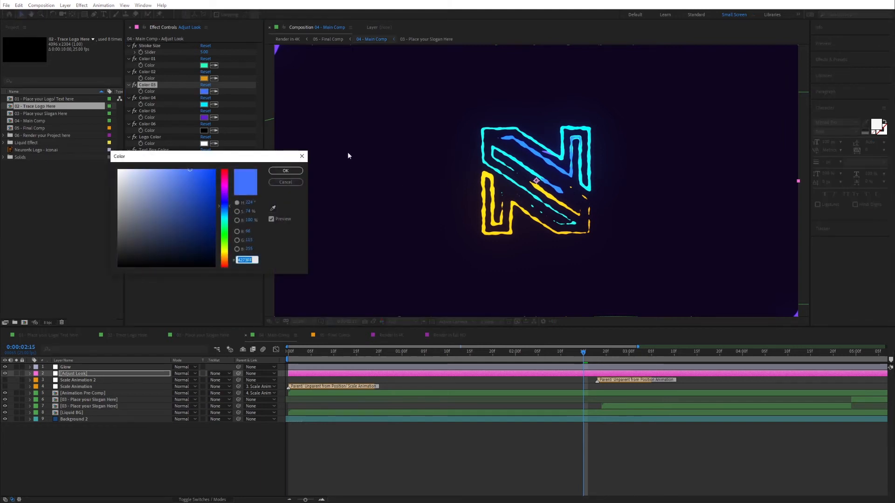
{"action": "left_click", "coordinate": [196, 169]}
{"action": "left_click_drag", "start_coordinate": [196, 167], "coordinate": [195, 166]}
{"action": "left_click", "coordinate": [286, 170]}
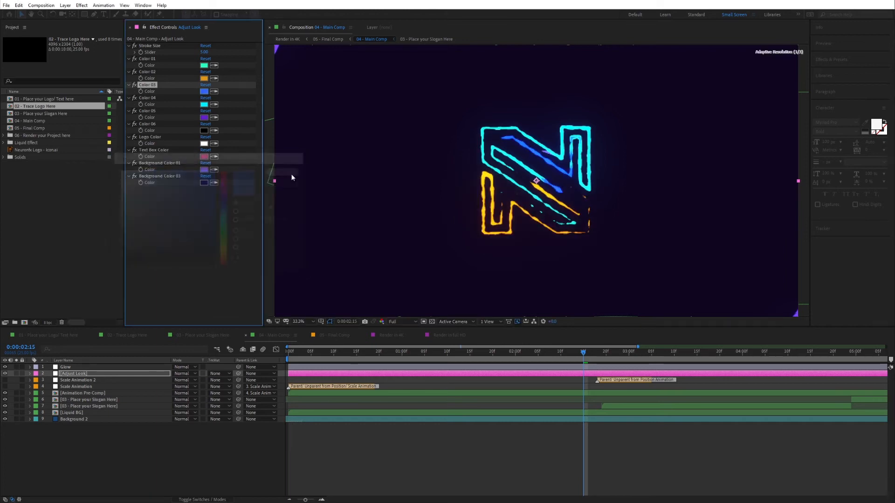
{"action": "left_click", "coordinate": [204, 91]}
{"action": "left_click_drag", "start_coordinate": [215, 161], "coordinate": [230, 157]}
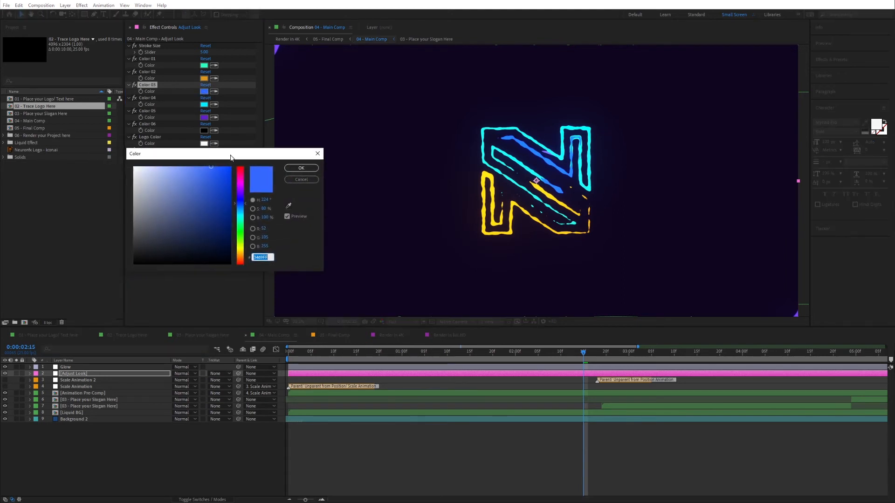
{"action": "left_click", "coordinate": [289, 168]}
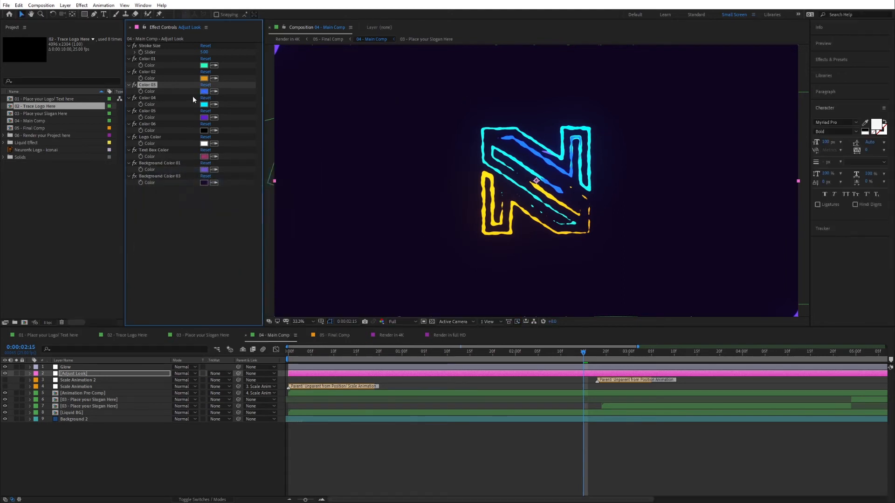
Step: Set Color 04 of the Adjust Look layer to magenta pink (DA1F89)
{"action": "left_click", "coordinate": [204, 105]}
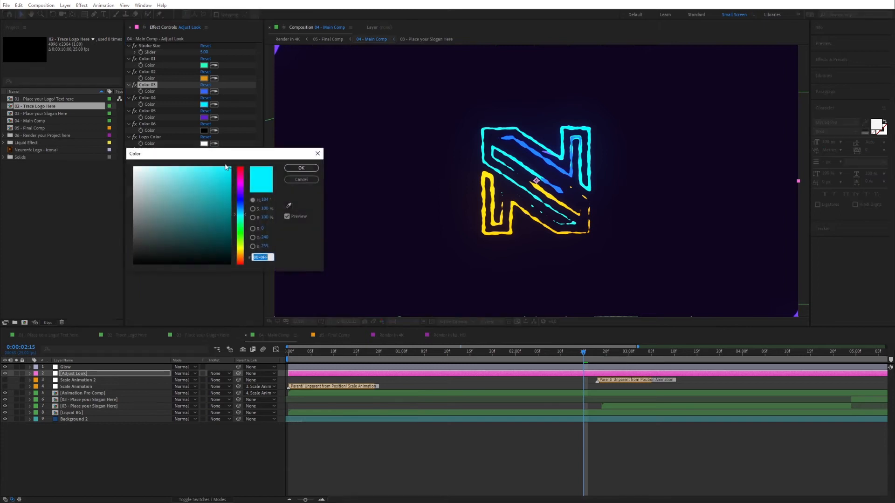
{"action": "mouse_move", "coordinate": [240, 167]}
{"action": "left_mouse_down"}
{"action": "mouse_move", "coordinate": [237, 200]}
{"action": "mouse_move", "coordinate": [181, 247]}
{"action": "mouse_move", "coordinate": [198, 212]}
{"action": "mouse_move", "coordinate": [243, 188]}
{"action": "mouse_move", "coordinate": [242, 177]}
{"action": "left_mouse_up"}
{"action": "left_click_drag", "start_coordinate": [213, 205], "coordinate": [217, 180]}
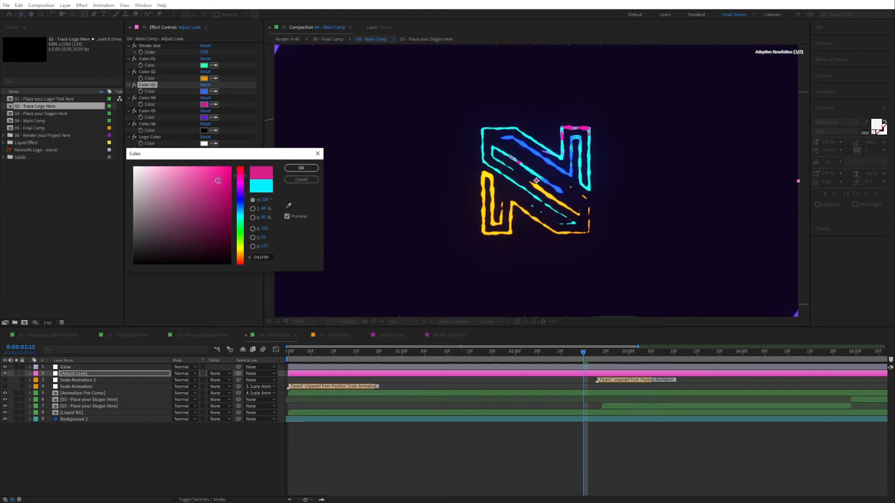
{"action": "left_click", "coordinate": [301, 168]}
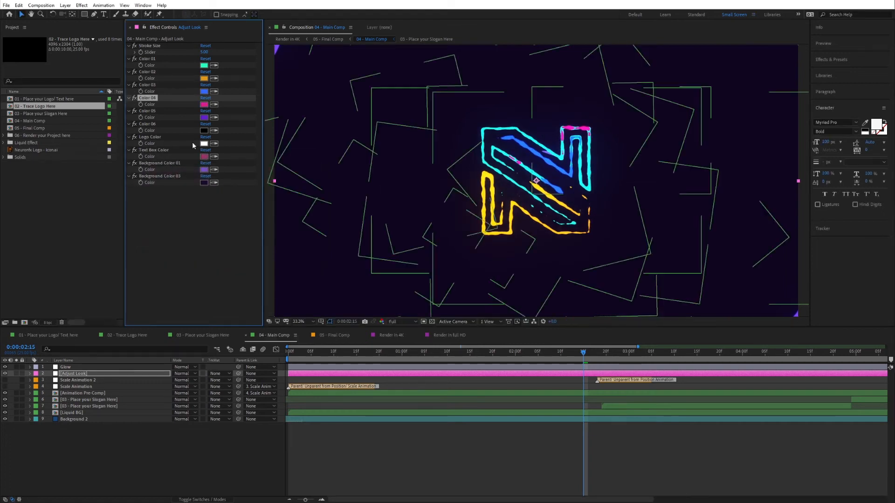
Step: Set Color 05 of the Adjust Look layer to a soft orange
{"action": "left_click", "coordinate": [204, 117]}
{"action": "left_click_drag", "start_coordinate": [205, 222], "coordinate": [201, 169]}
{"action": "left_click_drag", "start_coordinate": [238, 210], "coordinate": [242, 262]}
{"action": "left_click", "coordinate": [294, 168]}
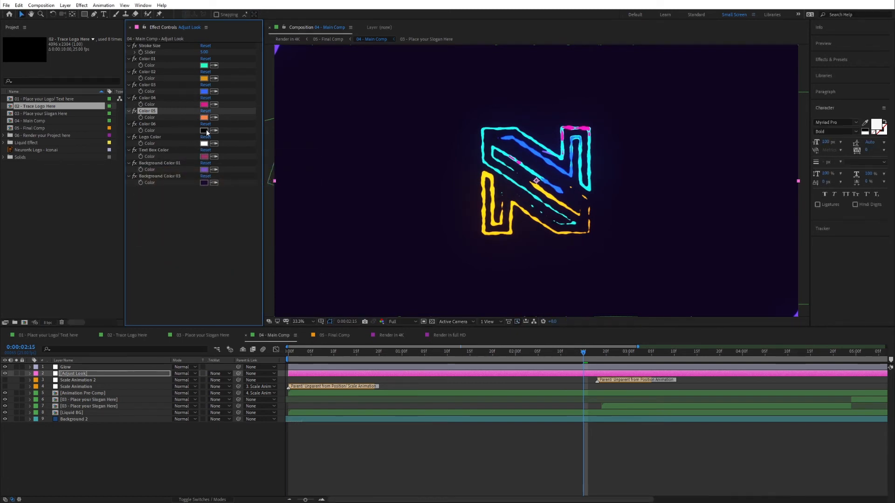
Step: At 0:00:01:01, brighten Color 05 to the light orange FF935E
{"action": "left_click", "coordinate": [405, 357]}
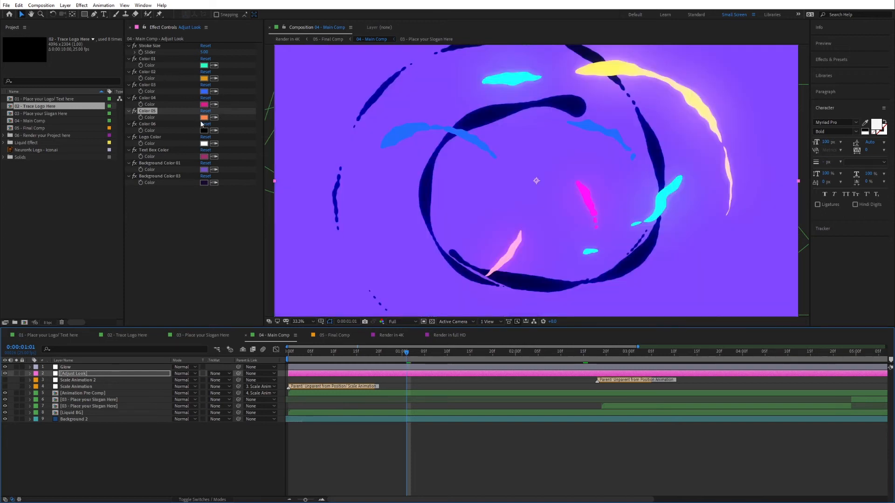
{"action": "left_click", "coordinate": [204, 117]}
{"action": "mouse_move", "coordinate": [201, 196]}
{"action": "left_mouse_down"}
{"action": "mouse_move", "coordinate": [204, 219]}
{"action": "mouse_move", "coordinate": [197, 146]}
{"action": "mouse_move", "coordinate": [213, 144]}
{"action": "mouse_move", "coordinate": [195, 143]}
{"action": "left_mouse_up"}
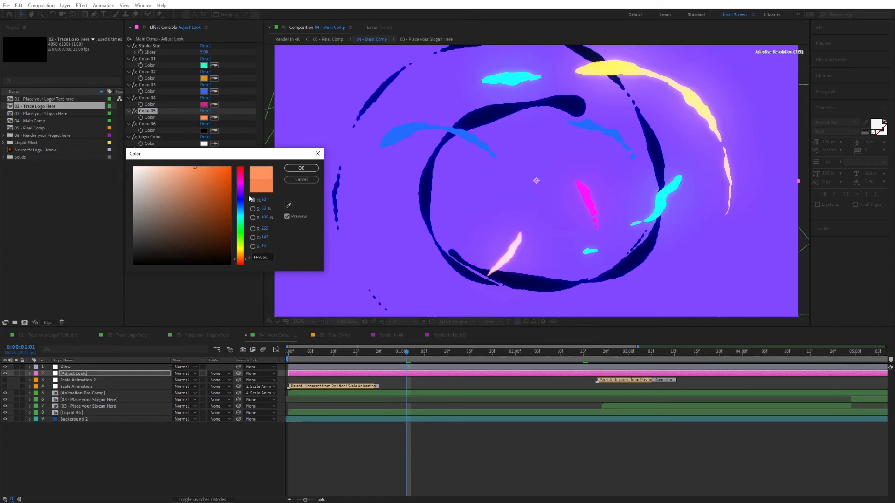
{"action": "left_click", "coordinate": [301, 168]}
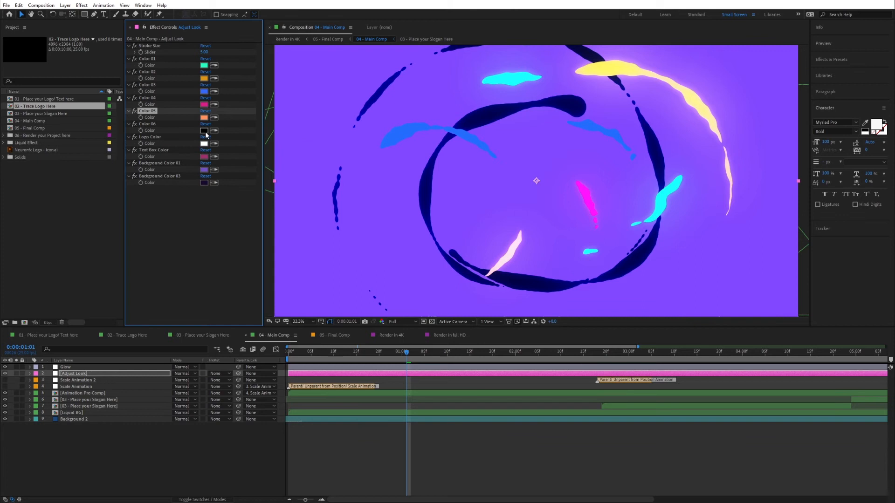
Step: Set Color 06 of the Adjust Look layer to a bright, saturated orange
{"action": "left_click", "coordinate": [204, 131]}
{"action": "left_click_drag", "start_coordinate": [211, 251], "coordinate": [230, 161]}
{"action": "left_click_drag", "start_coordinate": [241, 195], "coordinate": [242, 258]}
{"action": "left_click", "coordinate": [214, 164]}
{"action": "left_click_drag", "start_coordinate": [213, 164], "coordinate": [222, 162]}
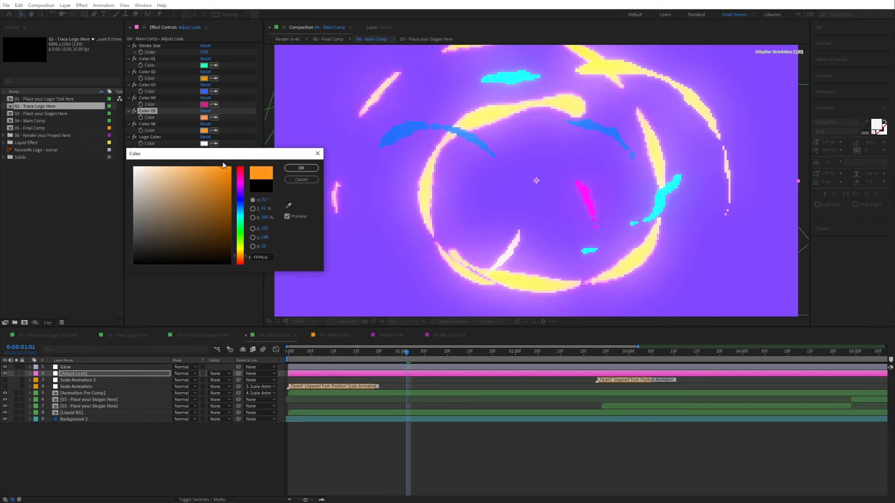
{"action": "left_click_drag", "start_coordinate": [246, 255], "coordinate": [242, 257]}
{"action": "left_click", "coordinate": [300, 168]}
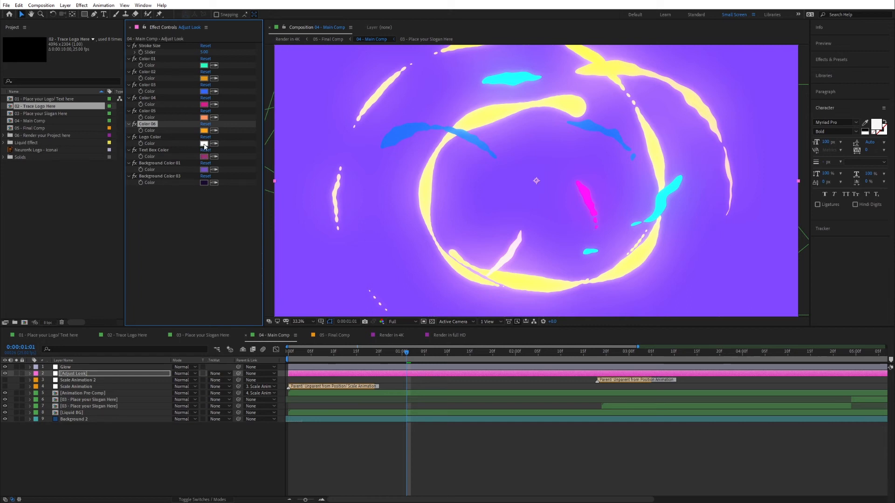
Step: Set Background Color 01 of the Adjust Look layer to dark orange (BB6510)
{"action": "left_click", "coordinate": [204, 157]}
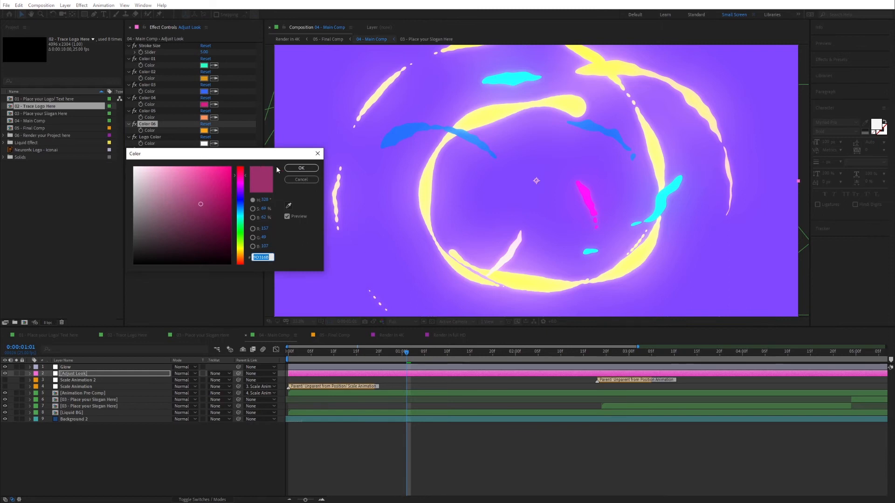
{"action": "left_click", "coordinate": [294, 179]}
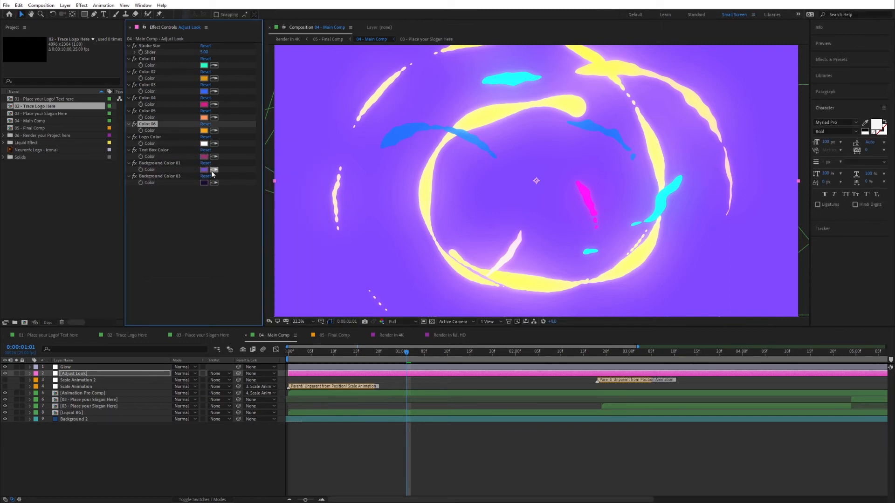
{"action": "left_click", "coordinate": [204, 170]}
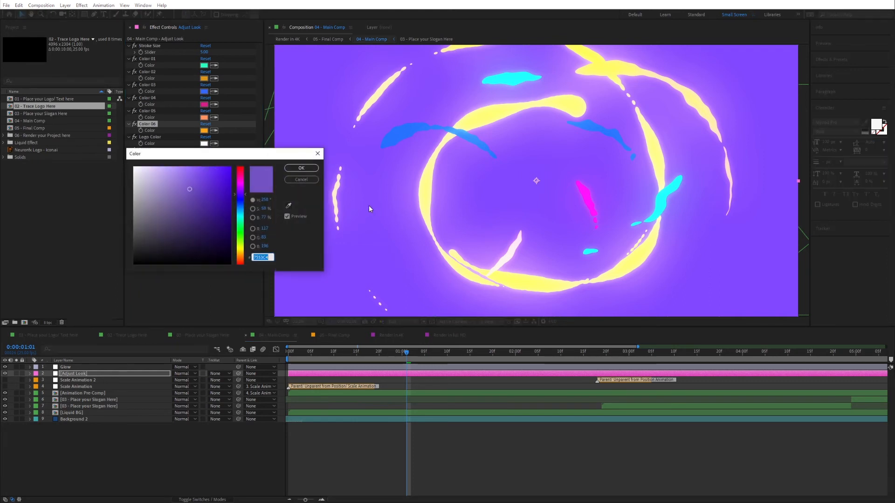
{"action": "mouse_move", "coordinate": [214, 216]}
{"action": "left_mouse_down"}
{"action": "mouse_move", "coordinate": [235, 225]}
{"action": "mouse_move", "coordinate": [243, 259]}
{"action": "left_mouse_up"}
{"action": "left_click_drag", "start_coordinate": [210, 186], "coordinate": [222, 193]}
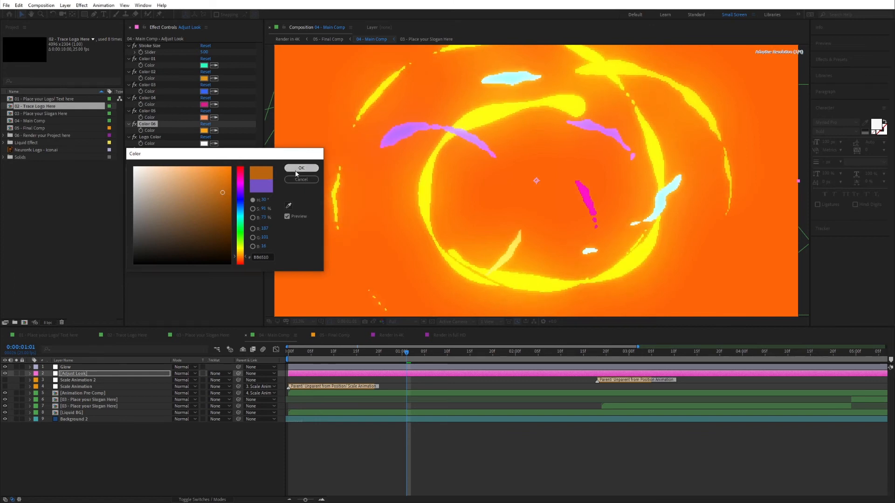
{"action": "left_click", "coordinate": [295, 169]}
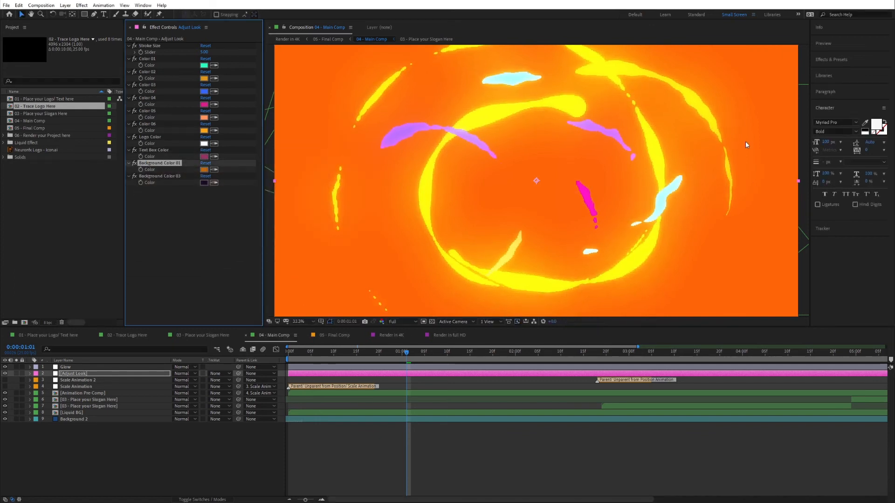
Step: At 0:00:02:00, set Background Color 03 of the Adjust Look layer to dark purple (3D1947)
{"action": "left_click", "coordinate": [515, 352]}
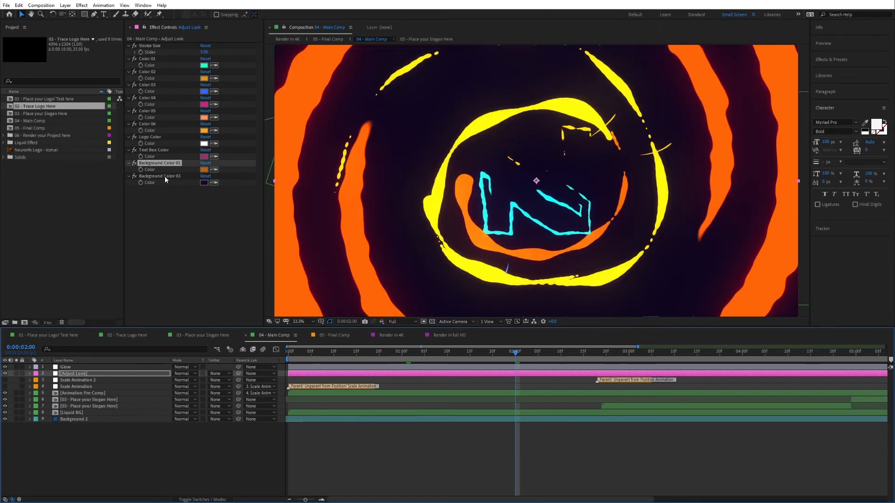
{"action": "left_click", "coordinate": [203, 183]}
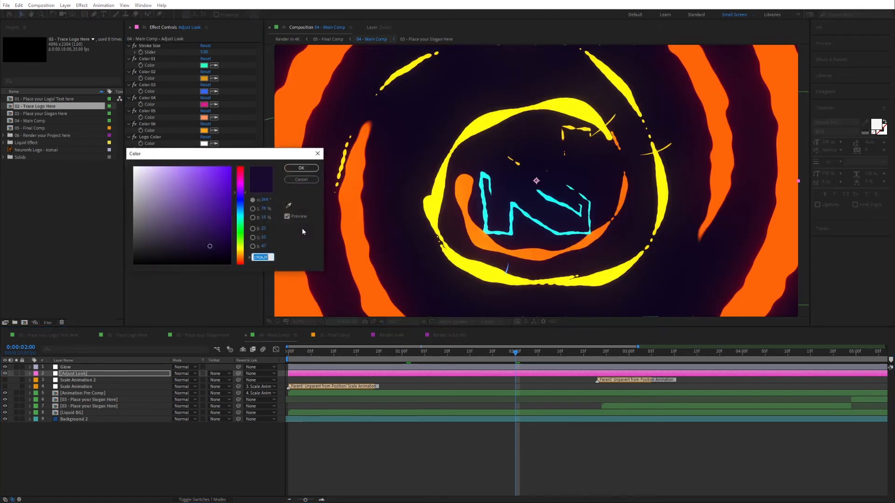
{"action": "left_click", "coordinate": [203, 219]}
{"action": "left_click_drag", "start_coordinate": [206, 220], "coordinate": [196, 234]}
{"action": "mouse_move", "coordinate": [245, 192]}
{"action": "left_mouse_down"}
{"action": "mouse_move", "coordinate": [241, 206]}
{"action": "mouse_move", "coordinate": [239, 190]}
{"action": "left_mouse_up"}
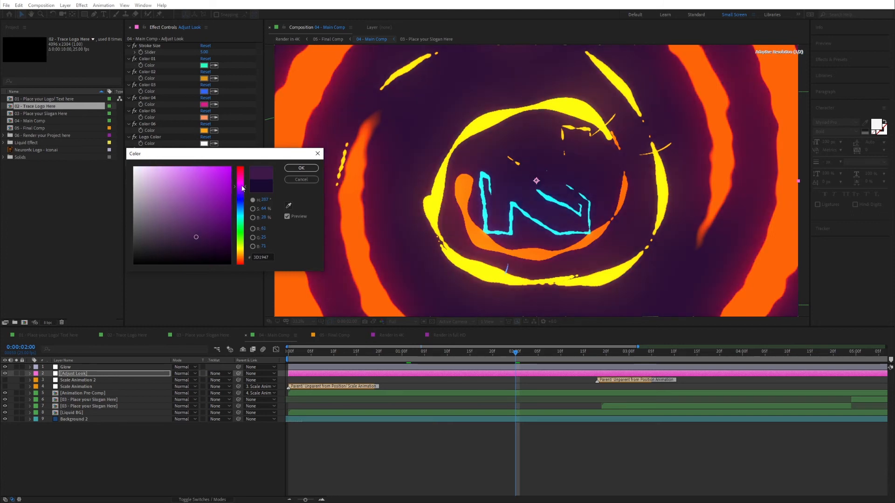
{"action": "left_click", "coordinate": [300, 168]}
Step: Brighten Background Color 01 to a lighter orange, keeping its hue
{"action": "left_click", "coordinate": [203, 170]}
{"action": "left_click", "coordinate": [222, 177]}
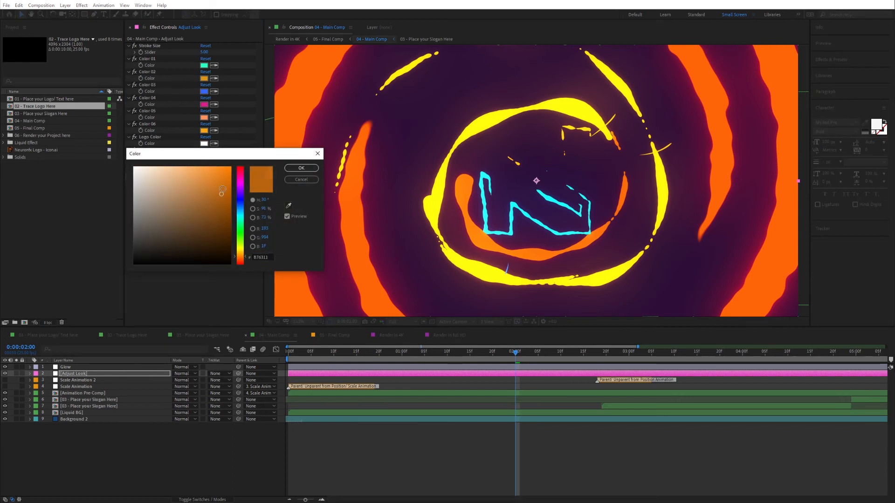
{"action": "left_click", "coordinate": [220, 176]}
{"action": "left_click", "coordinate": [301, 168]}
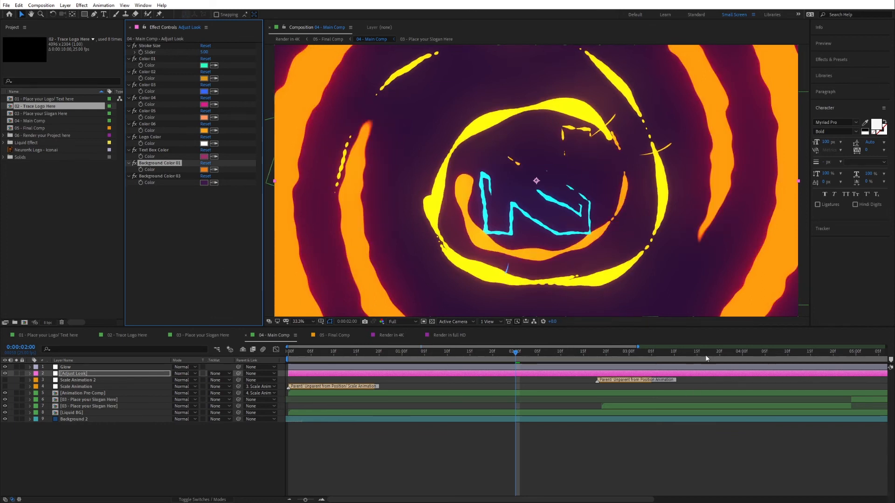
Step: At 0:00:03:17, scale both 03 - Place your Slogan Here layers down to 47%
{"action": "left_click", "coordinate": [706, 354]}
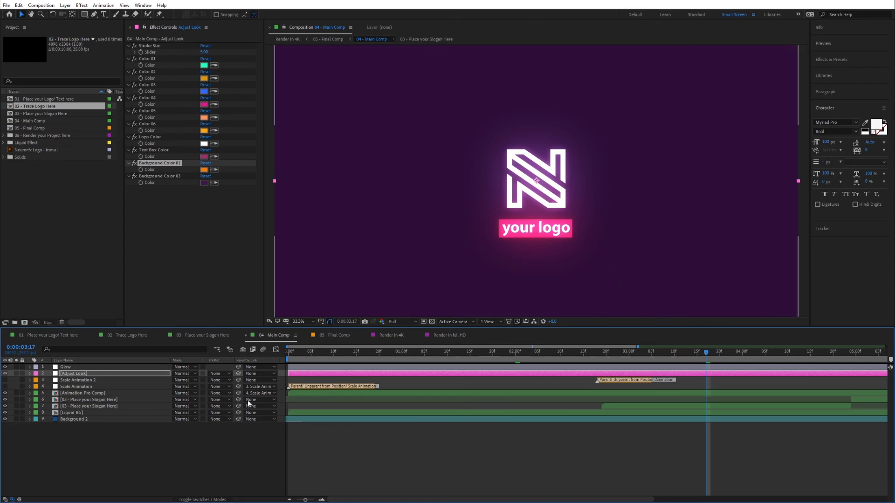
{"action": "left_click", "coordinate": [106, 400]}
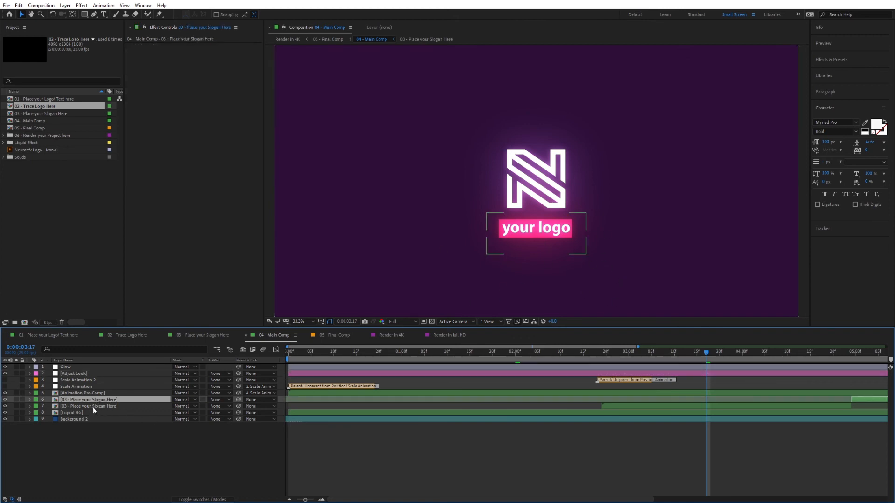
{"action": "left_click", "coordinate": [93, 407], "text": "ctrl"}
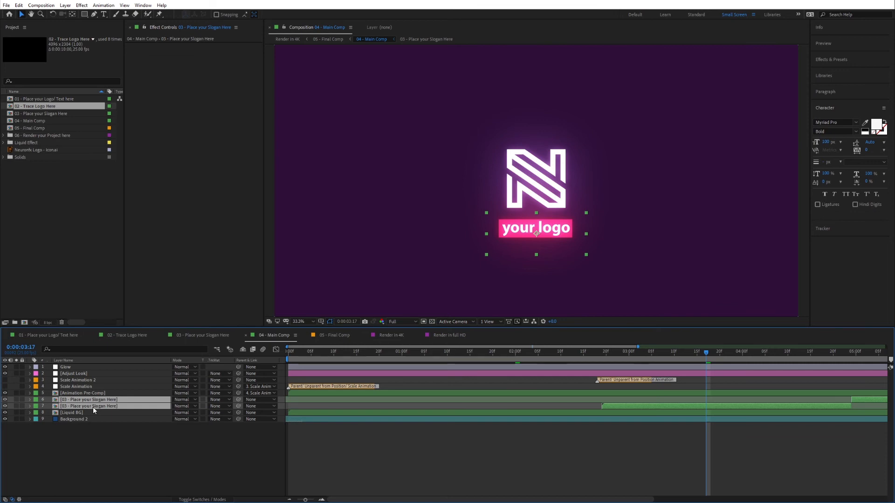
{"action": "key", "text": "s"}
{"action": "left_click_drag", "start_coordinate": [186, 422], "coordinate": [177, 422]}
{"action": "left_click", "coordinate": [156, 469]}
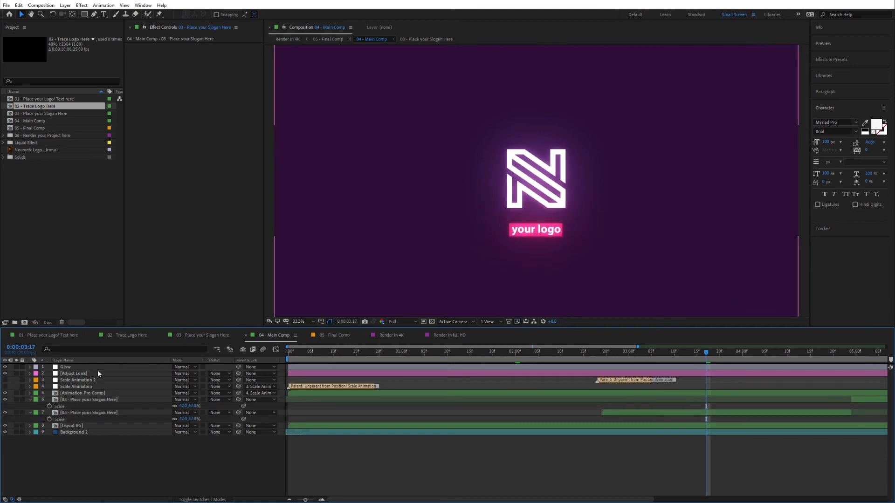
Step: Set the Logo Color of the Adjust Look layer to light purple (B68BF6)
{"action": "left_click", "coordinate": [75, 380]}
{"action": "left_click", "coordinate": [67, 373]}
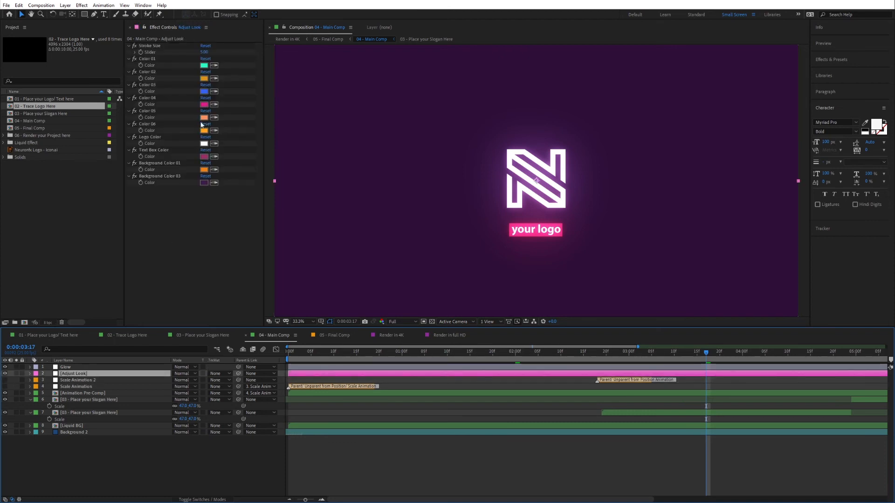
{"action": "left_click", "coordinate": [202, 144]}
{"action": "mouse_move", "coordinate": [240, 201]}
{"action": "left_mouse_down"}
{"action": "mouse_move", "coordinate": [214, 170]}
{"action": "mouse_move", "coordinate": [231, 152]}
{"action": "mouse_move", "coordinate": [172, 228]}
{"action": "mouse_move", "coordinate": [180, 168]}
{"action": "mouse_move", "coordinate": [196, 171]}
{"action": "mouse_move", "coordinate": [163, 173]}
{"action": "mouse_move", "coordinate": [178, 170]}
{"action": "left_mouse_up"}
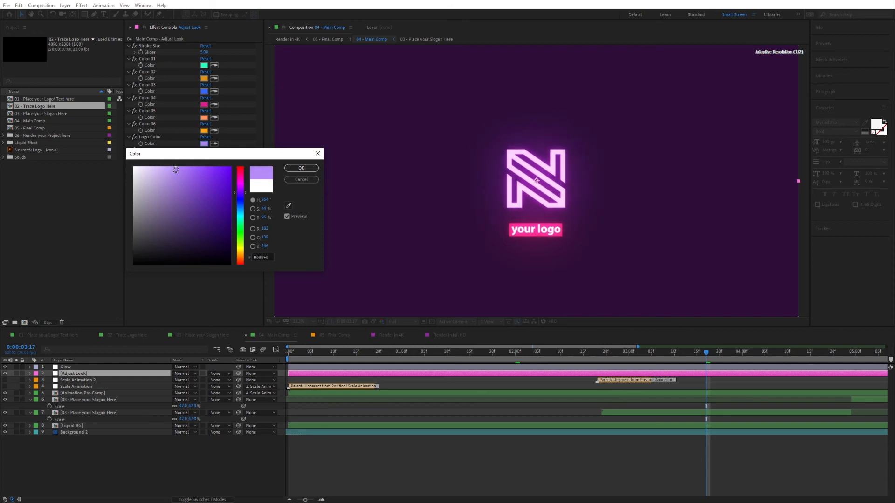
{"action": "left_click", "coordinate": [301, 168]}
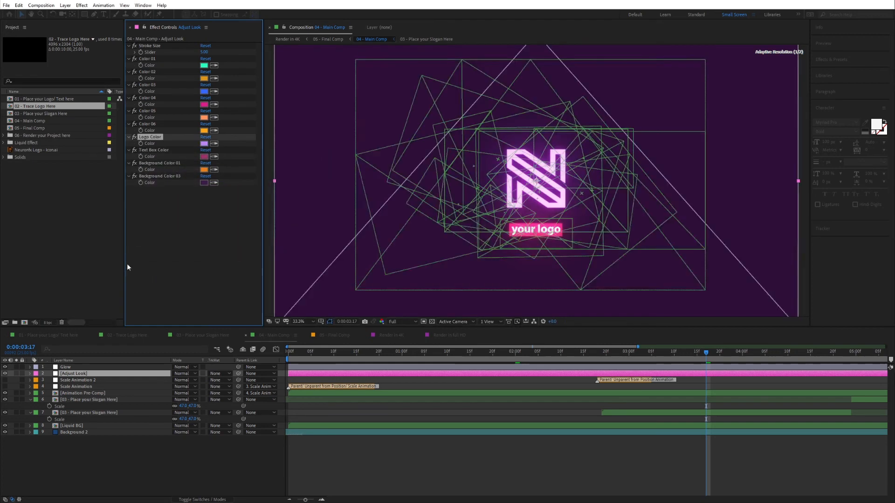
Step: Set the Text Box Color of the Adjust Look layer to muted blue (5282B9)
{"action": "left_click", "coordinate": [204, 157]}
{"action": "mouse_move", "coordinate": [205, 228]}
{"action": "left_mouse_down"}
{"action": "mouse_move", "coordinate": [168, 189]}
{"action": "mouse_move", "coordinate": [187, 193]}
{"action": "left_mouse_up"}
{"action": "left_click", "coordinate": [243, 209]}
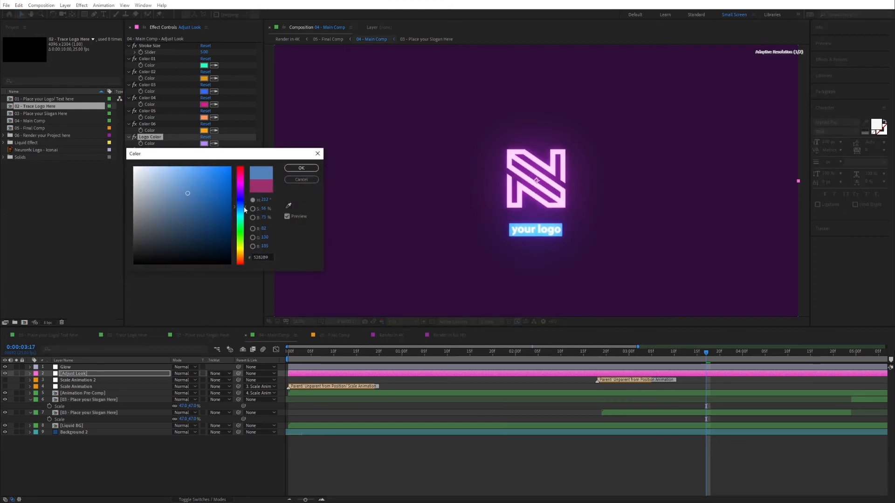
{"action": "left_click", "coordinate": [308, 168]}
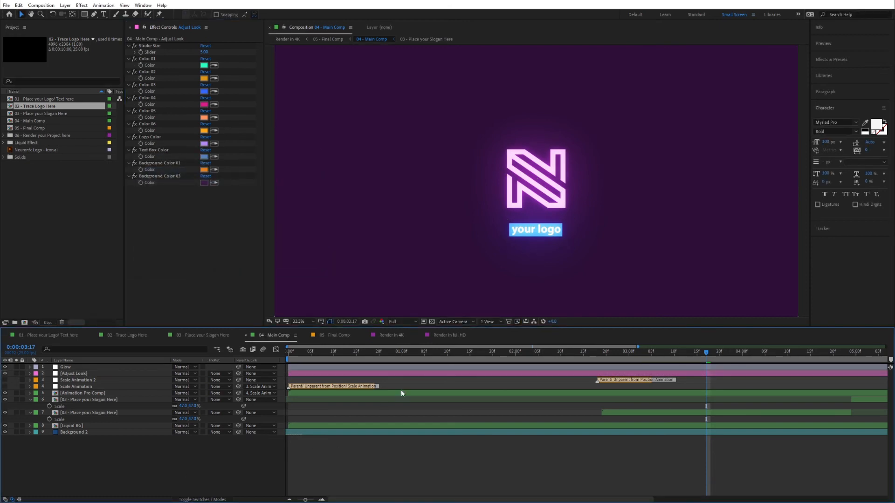
Step: Open the 05 - Final Comp composition and check its Start and End layers at 0:00:04:06
{"action": "left_click", "coordinate": [333, 337]}
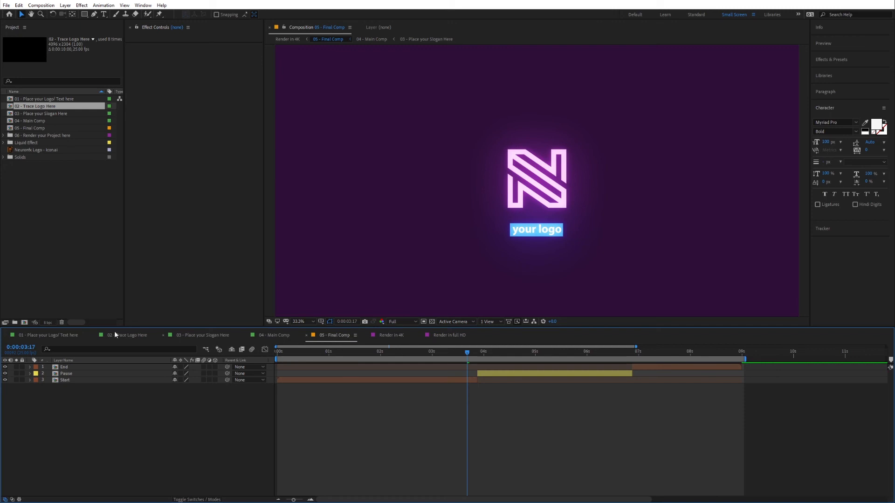
{"action": "left_click", "coordinate": [37, 128]}
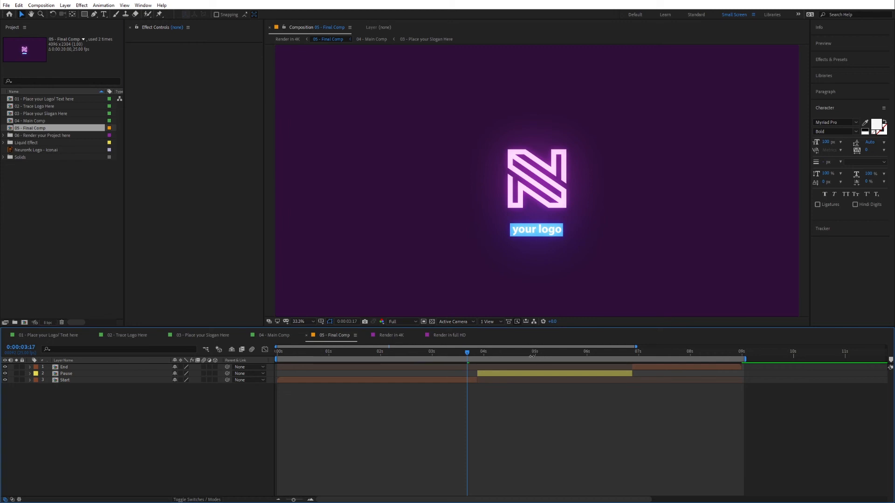
{"action": "left_click", "coordinate": [496, 351]}
{"action": "left_click", "coordinate": [79, 381]}
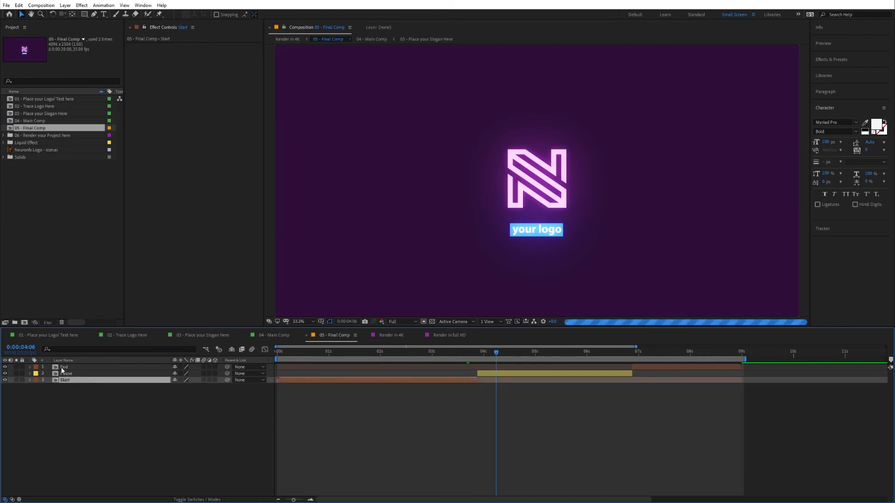
{"action": "left_click", "coordinate": [62, 367]}
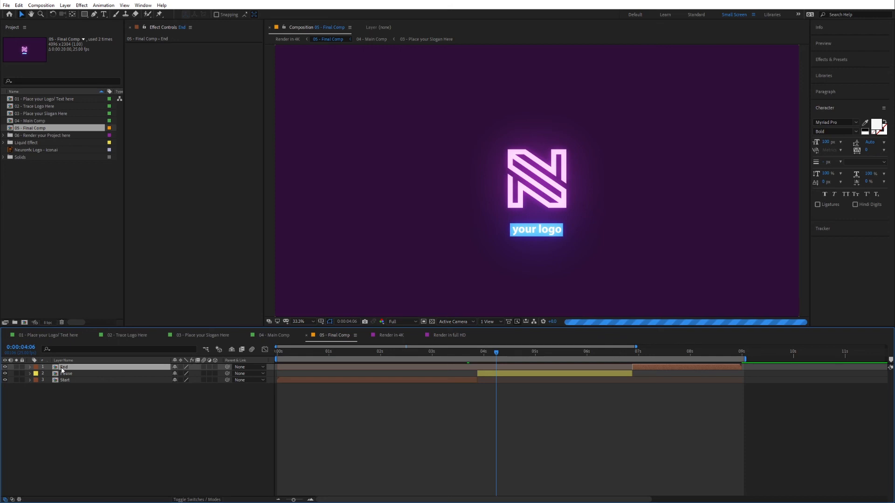
Step: Shorten the Pause layer to end at about 4.4 seconds and move the End layer to start there
{"action": "left_click", "coordinate": [512, 374]}
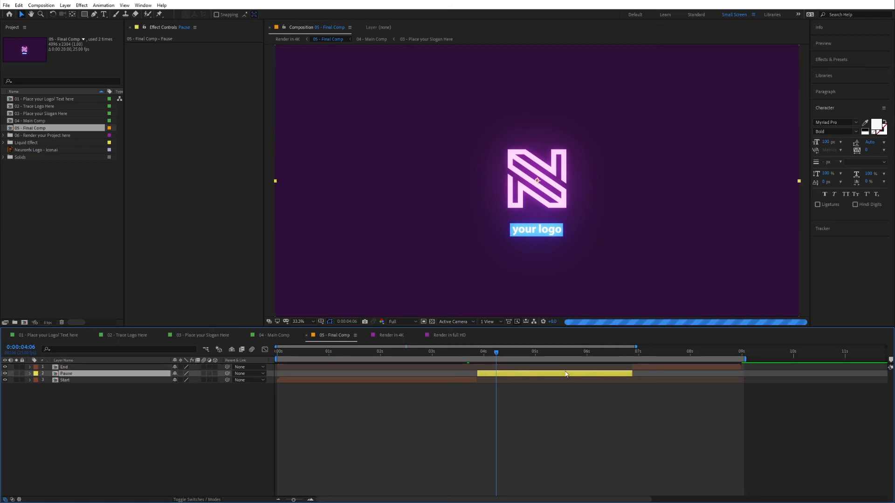
{"action": "left_click_drag", "start_coordinate": [630, 375], "coordinate": [500, 374]}
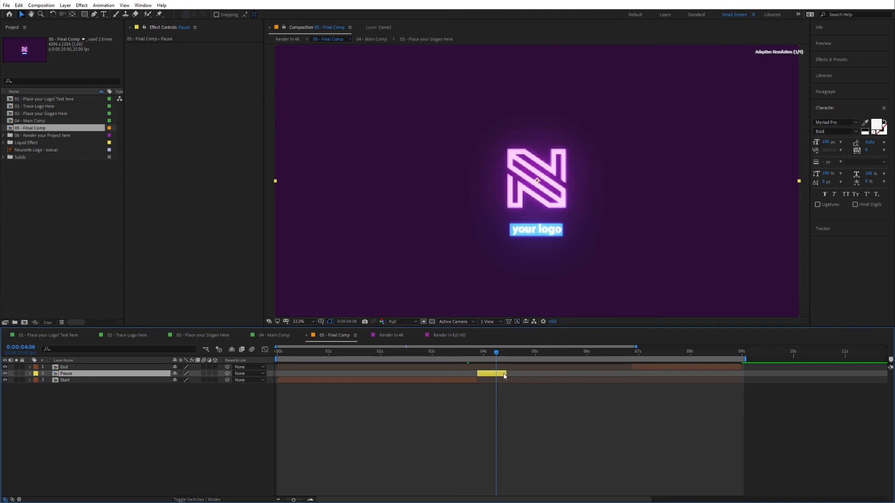
{"action": "left_click_drag", "start_coordinate": [663, 368], "coordinate": [538, 370]}
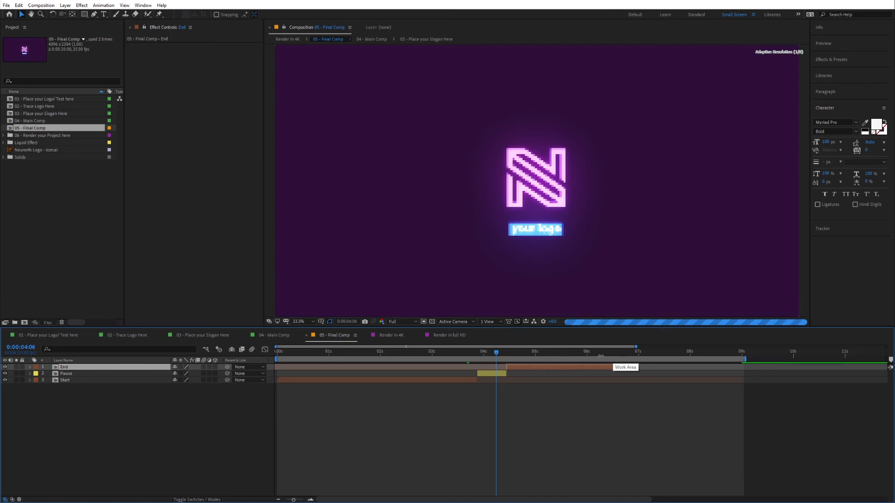
Step: Lengthen the logo hold by moving the End layer's start to about 9.3 seconds and extending the work area and Pause layer to match
{"action": "left_click_drag", "start_coordinate": [561, 368], "coordinate": [809, 367]}
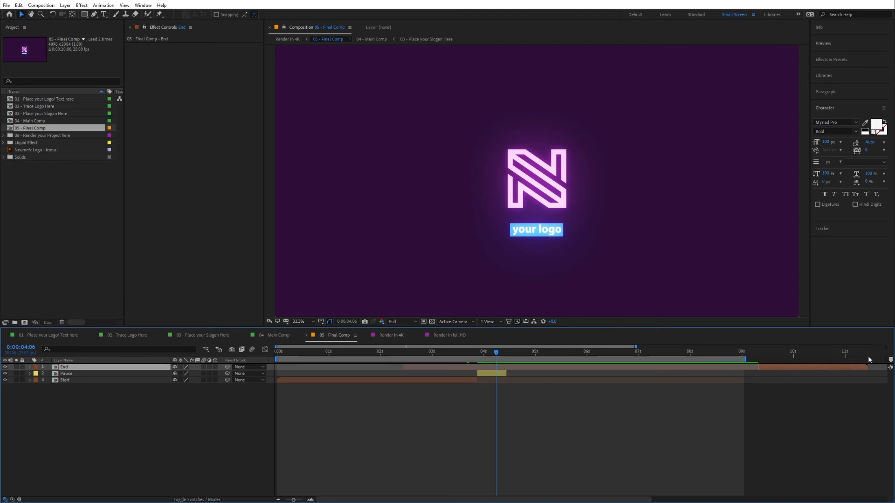
{"action": "left_click_drag", "start_coordinate": [744, 359], "coordinate": [871, 351]}
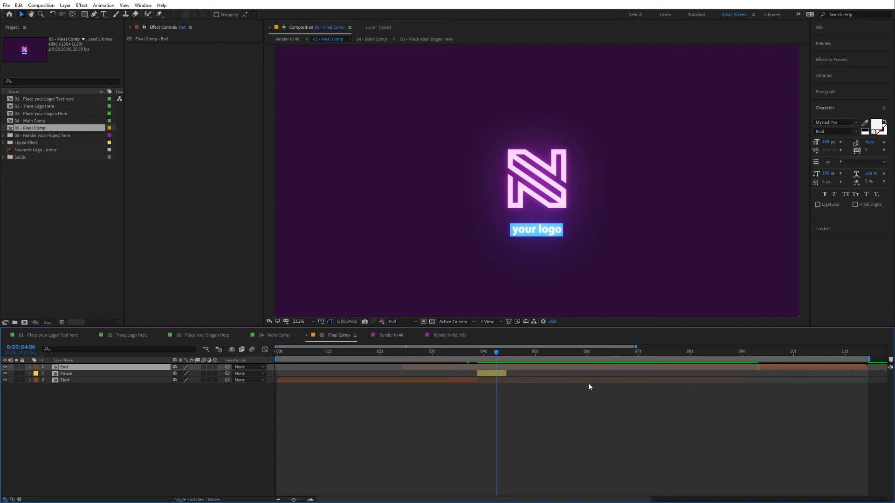
{"action": "left_click_drag", "start_coordinate": [507, 375], "coordinate": [768, 385]}
{"action": "left_click", "coordinate": [777, 355]}
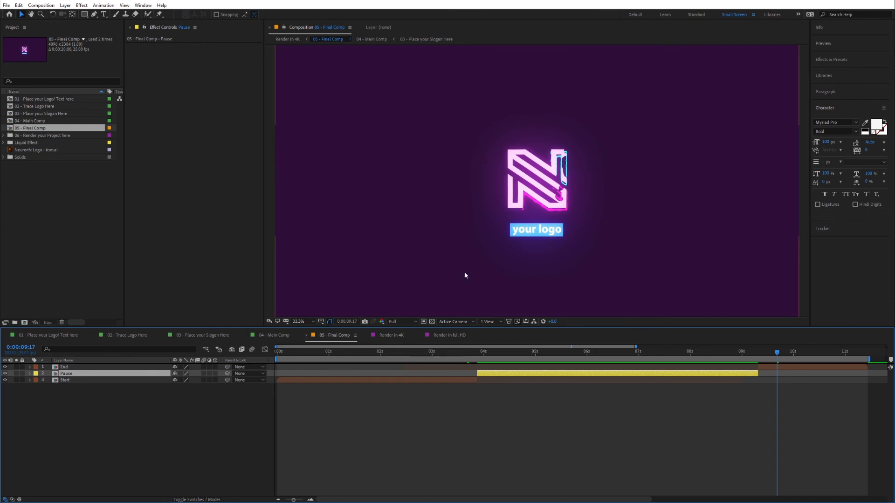
Step: Open the Render in full HD composition from the 06 - Render your Project here folder and extend its work area to 0:00:11:02
{"action": "left_click", "coordinate": [9, 135]}
{"action": "left_click", "coordinate": [5, 137]}
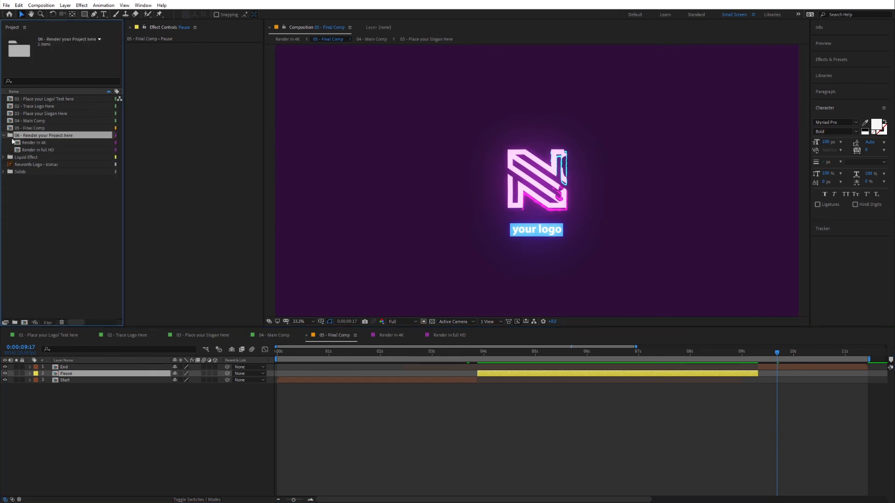
{"action": "left_click", "coordinate": [45, 144]}
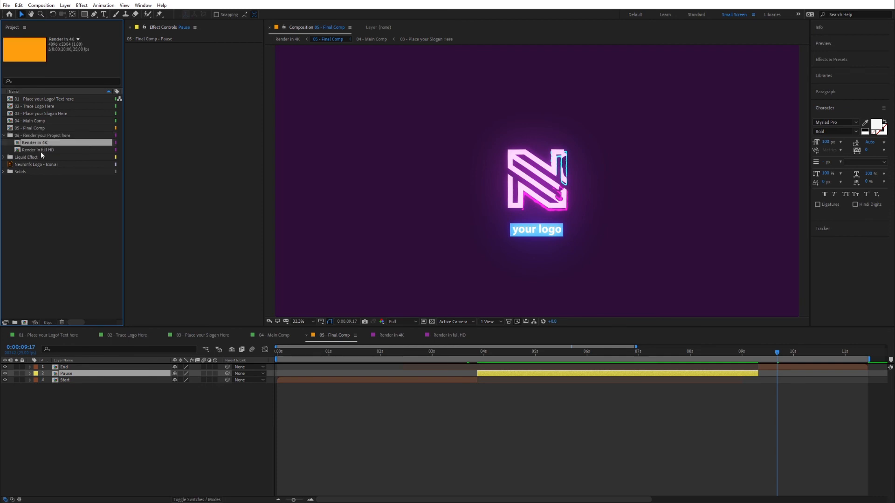
{"action": "double_click", "coordinate": [41, 150]}
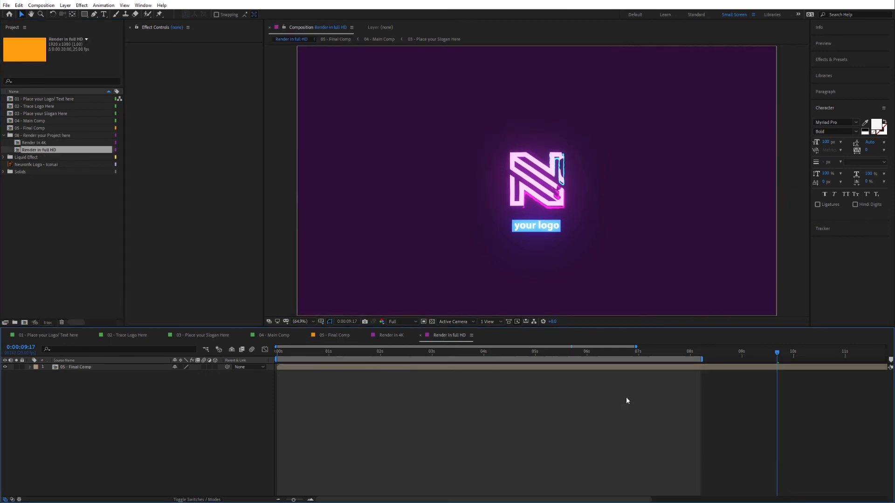
{"action": "left_click_drag", "start_coordinate": [853, 353], "coordinate": [850, 358]}
{"action": "left_click_drag", "start_coordinate": [701, 359], "coordinate": [851, 369]}
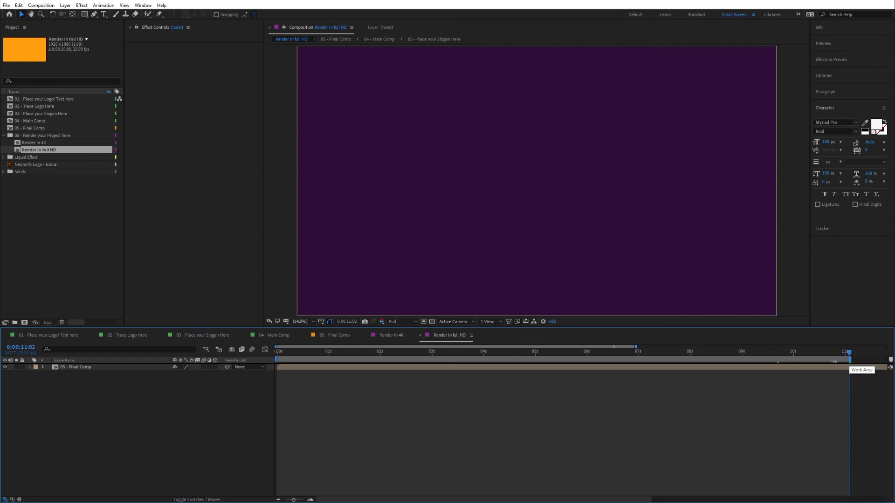
Step: Add the Render in full HD composition to the Adobe Media Encoder queue
{"action": "left_click", "coordinate": [503, 354]}
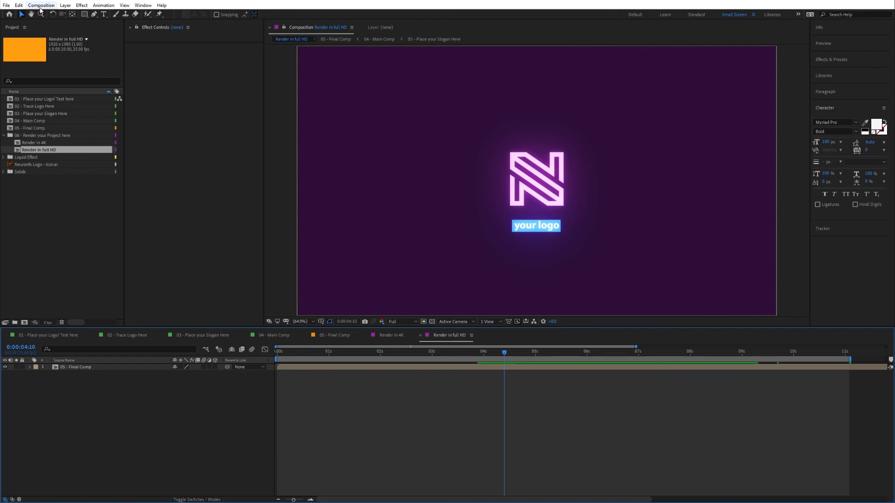
{"action": "left_click", "coordinate": [40, 6]}
{"action": "left_click", "coordinate": [57, 60]}
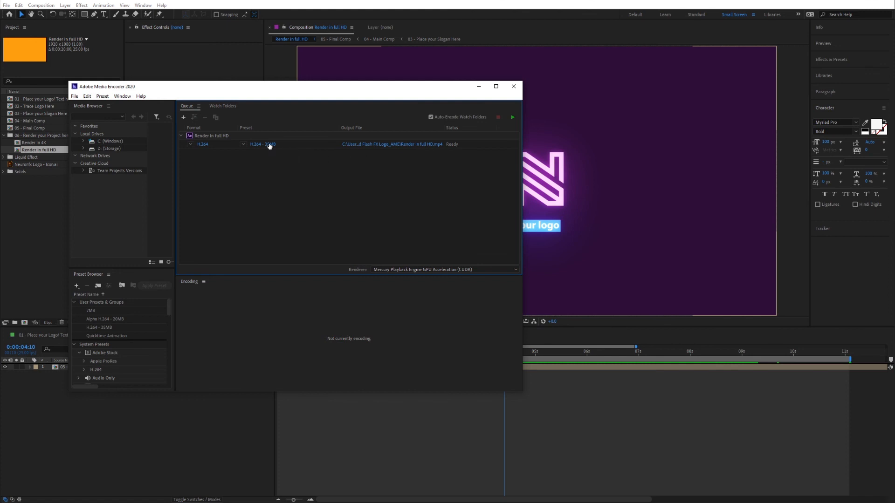
Step: Open the queued item's export settings and choose the H.264 format
{"action": "left_click", "coordinate": [269, 145]}
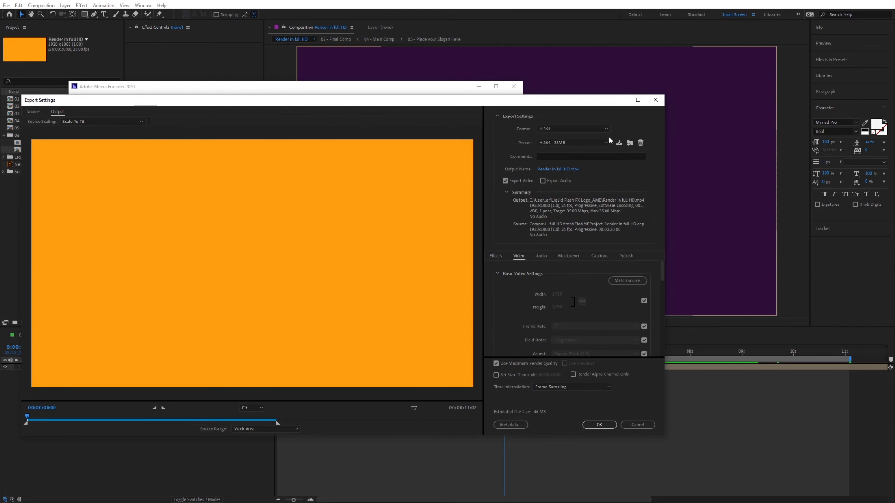
{"action": "left_click", "coordinate": [549, 129]}
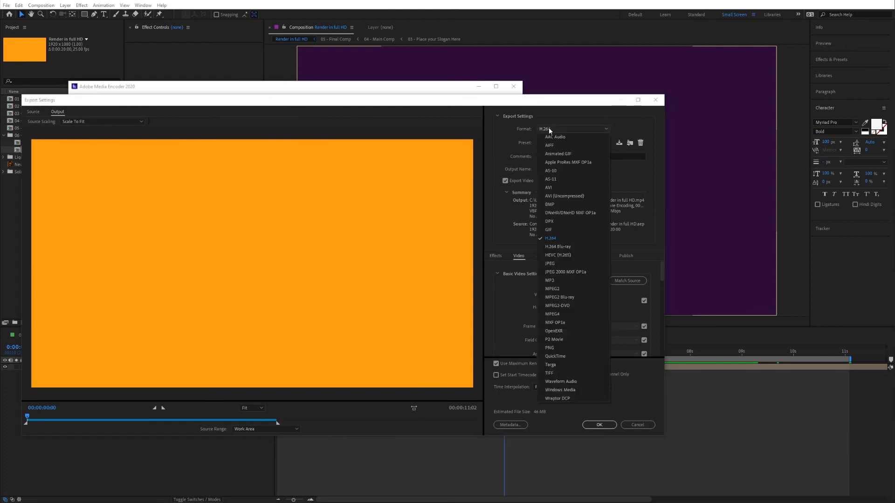
{"action": "left_click", "coordinate": [557, 237]}
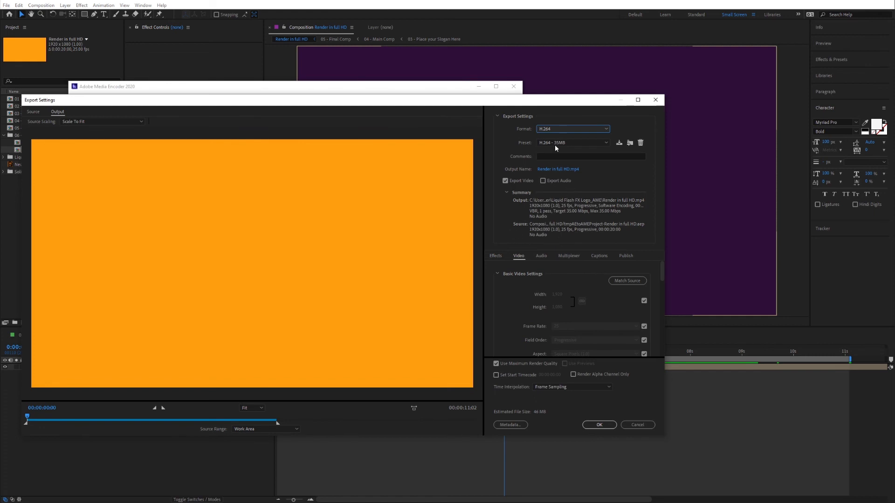
Step: Set the output file to FLash FX Logo in the Exports folder inside Liquid Titles
{"action": "left_click", "coordinate": [555, 168]}
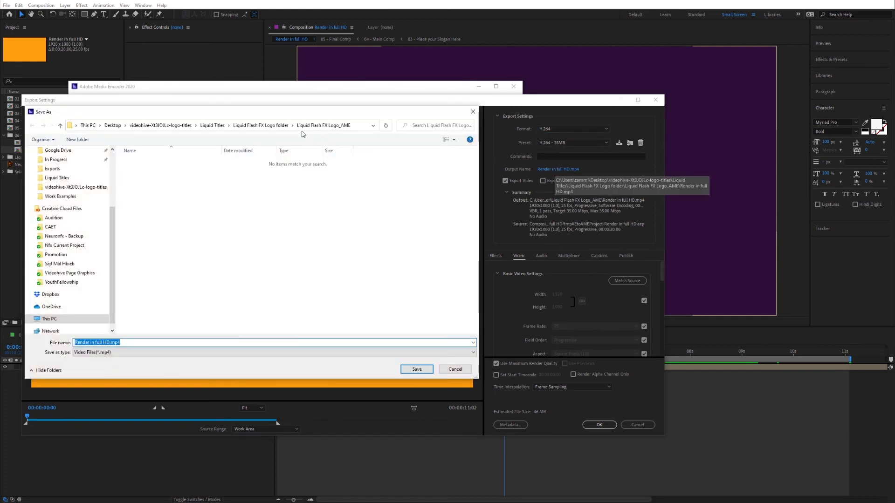
{"action": "left_click", "coordinate": [271, 126]}
{"action": "left_click", "coordinate": [213, 126]}
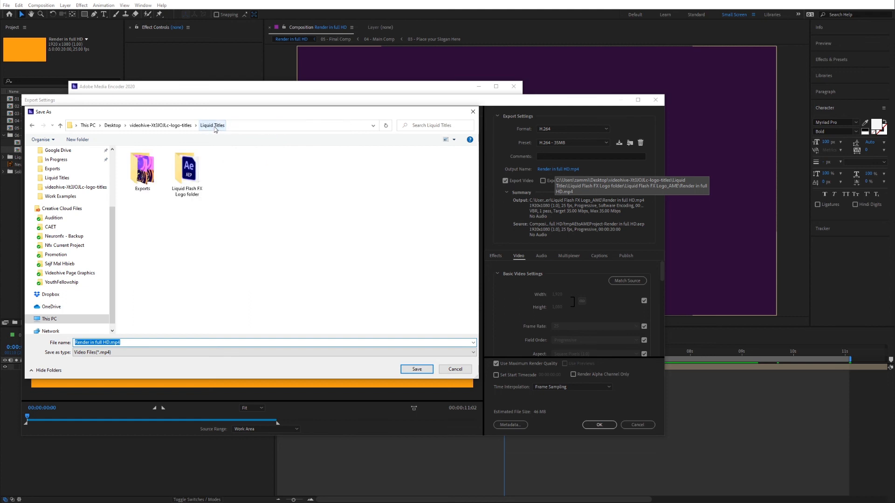
{"action": "double_click", "coordinate": [142, 172]}
{"action": "left_click", "coordinate": [119, 340]}
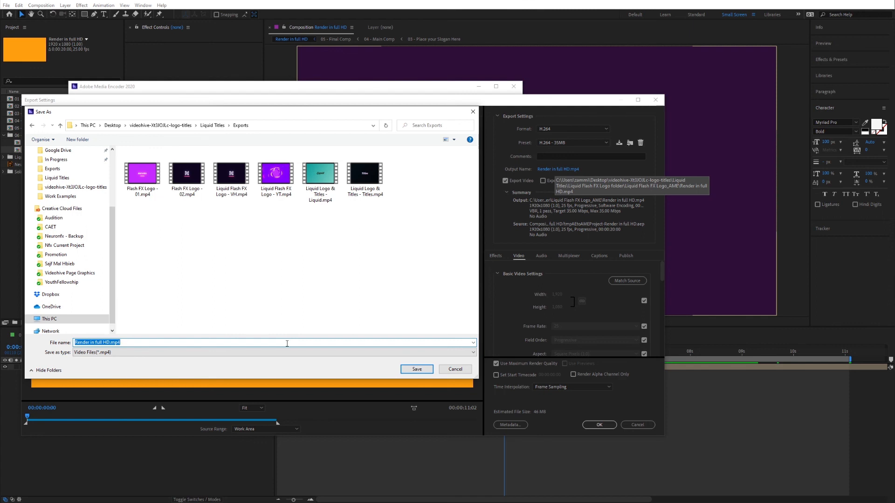
{"action": "type", "text": "FLash F"}
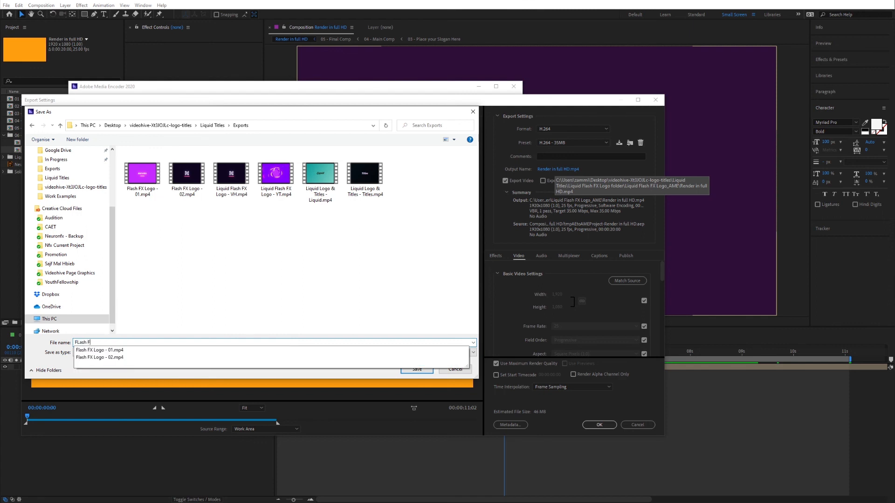
{"action": "type", "text": "X Logo"}
{"action": "key", "text": "Return"}
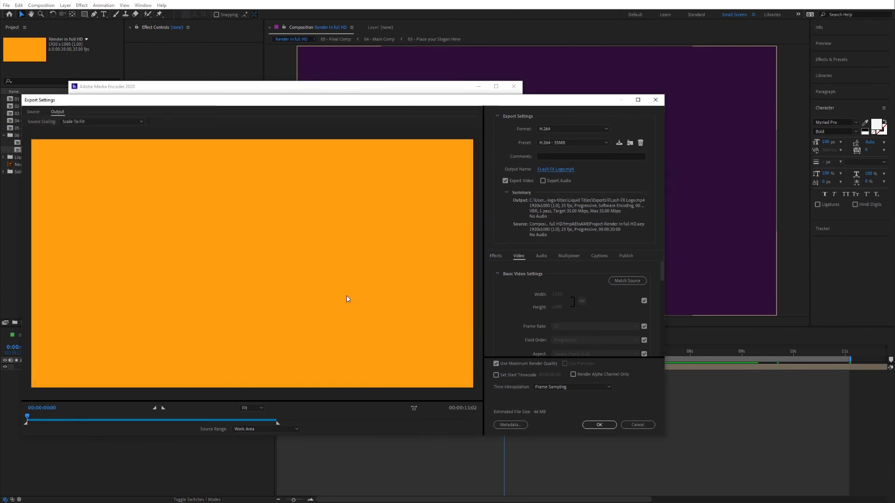
Step: Apply audio export and a 50 Mbps target bitrate to the export settings, and start encoding the queue
{"action": "left_click", "coordinate": [555, 181]}
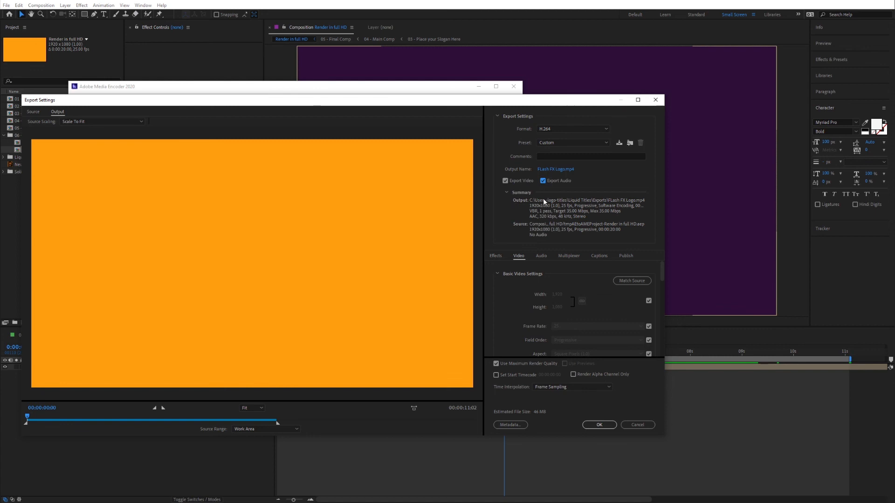
{"action": "scroll", "coordinate": [561, 321], "scroll_direction": "down", "scroll_amount": 5}
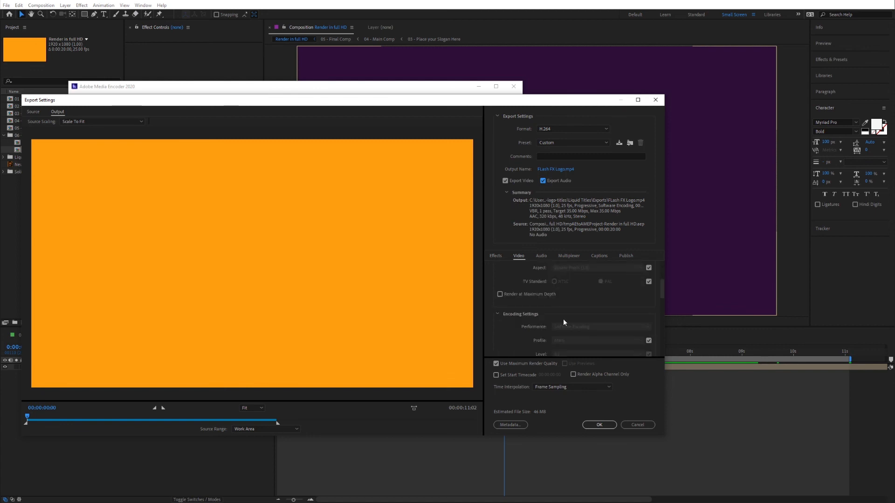
{"action": "scroll", "coordinate": [587, 305], "scroll_direction": "down", "scroll_amount": 1}
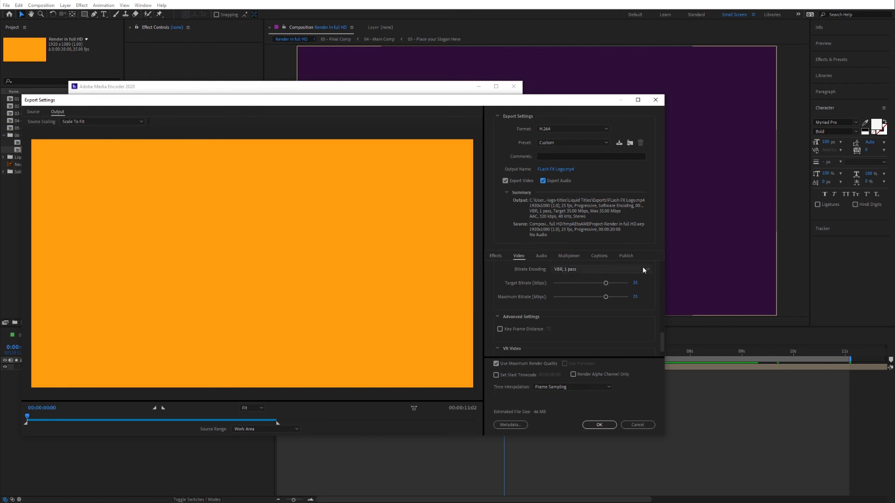
{"action": "left_click_drag", "start_coordinate": [606, 282], "coordinate": [623, 282]}
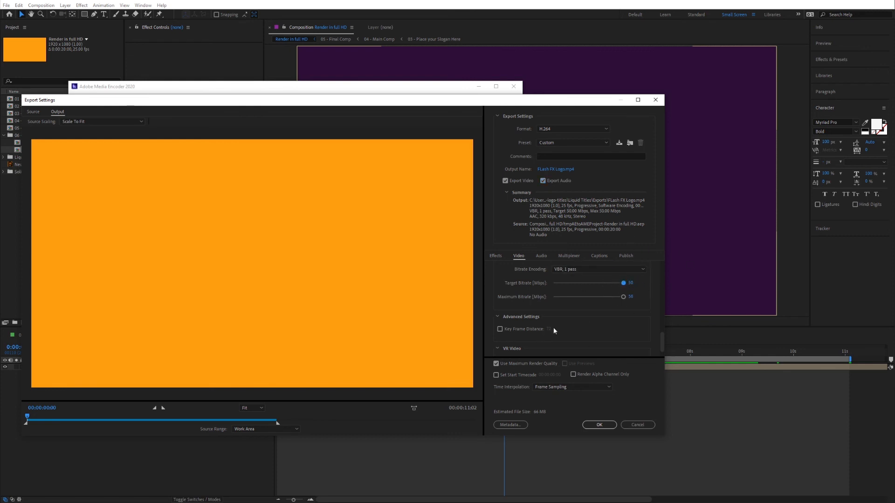
{"action": "scroll", "coordinate": [583, 317], "scroll_direction": "down", "scroll_amount": 1}
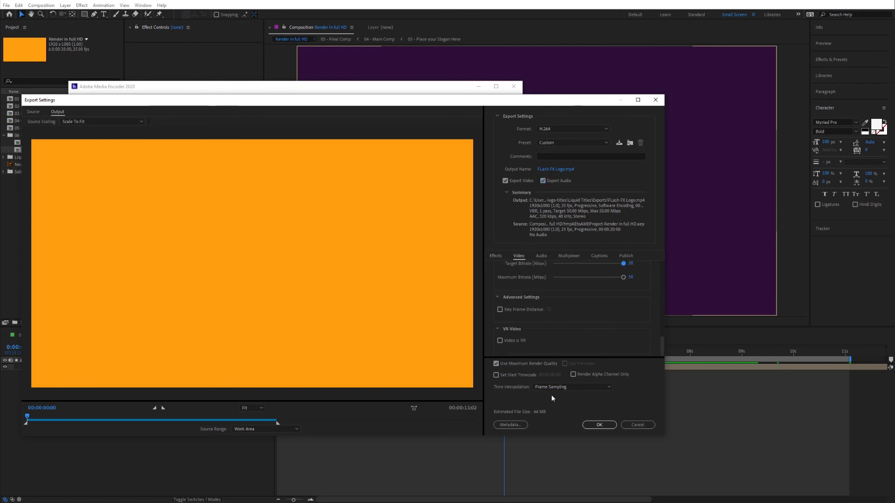
{"action": "left_click", "coordinate": [599, 424]}
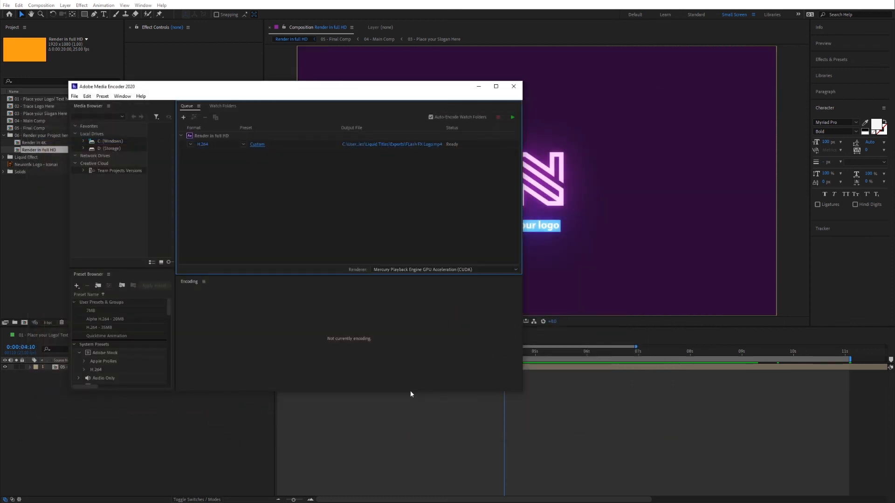
{"action": "left_click", "coordinate": [513, 117]}
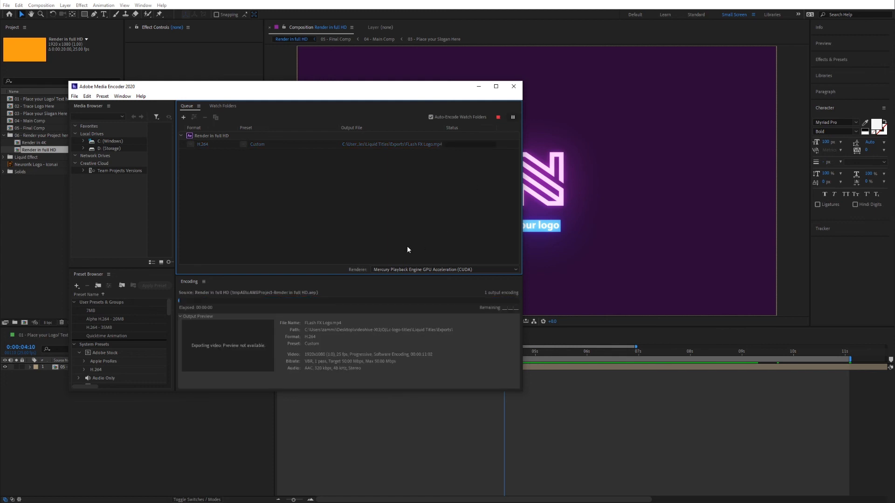